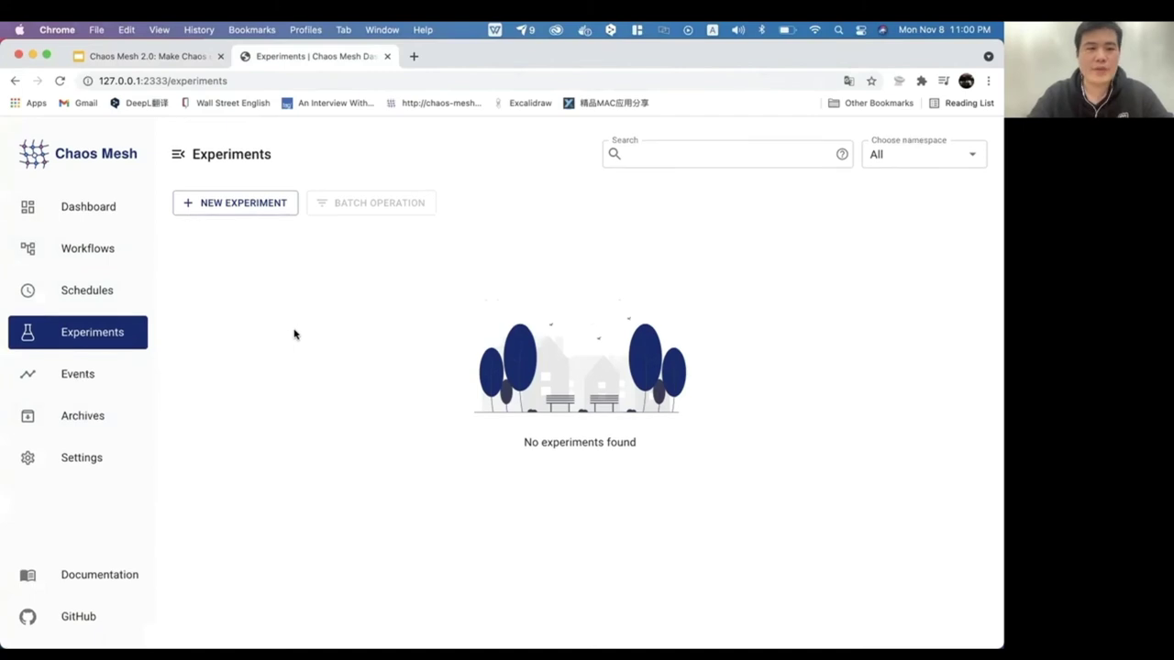
Step: Open the web show latency page at 127.0.0.1:8081 in a new browser tab and dismiss the translation popup
click(414, 56)
text(12)
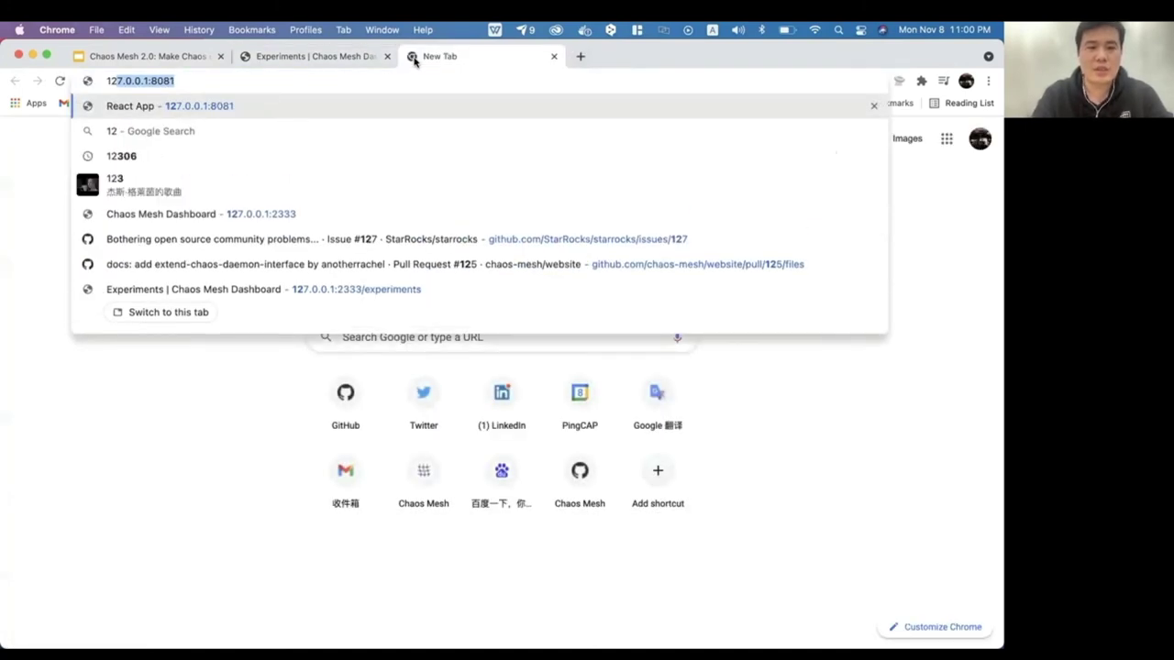
text(7)
key(Return)
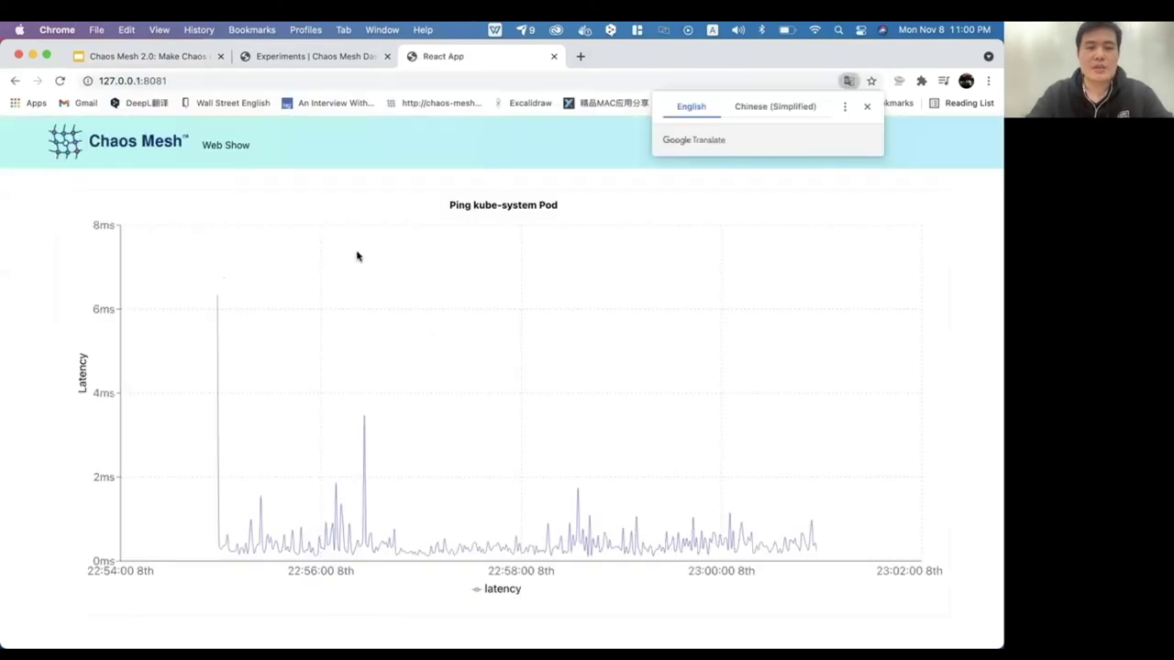
click(867, 107)
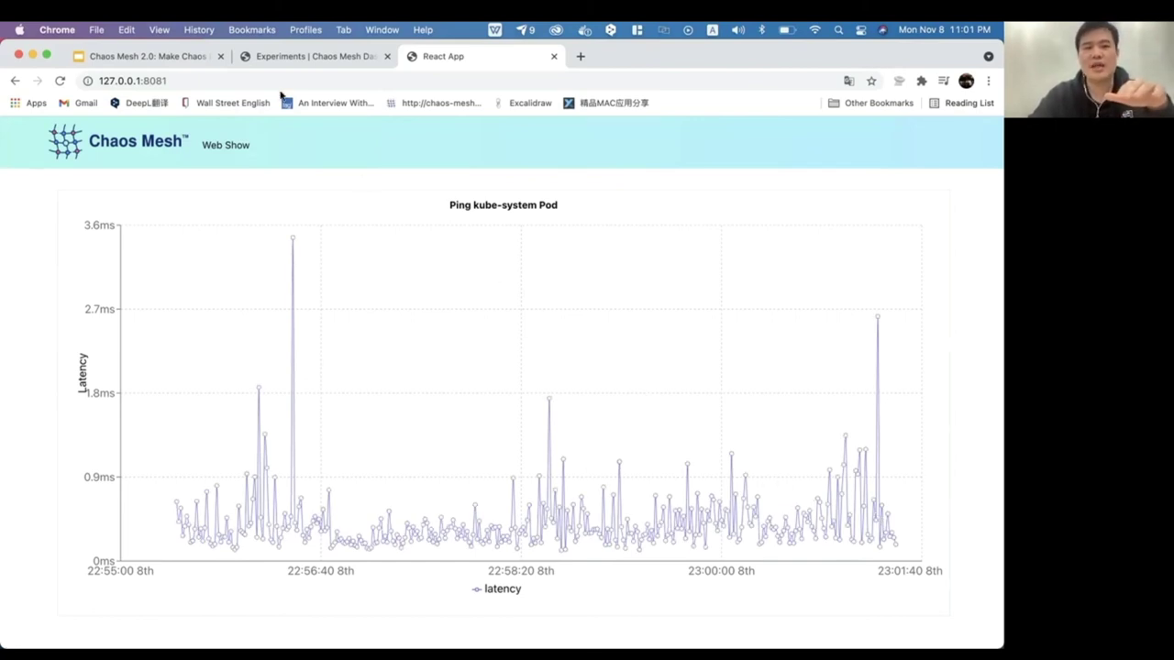
Step: Return to the Chaos Mesh dashboard and look through the Workflows, Schedules and Experiments pages
click(299, 57)
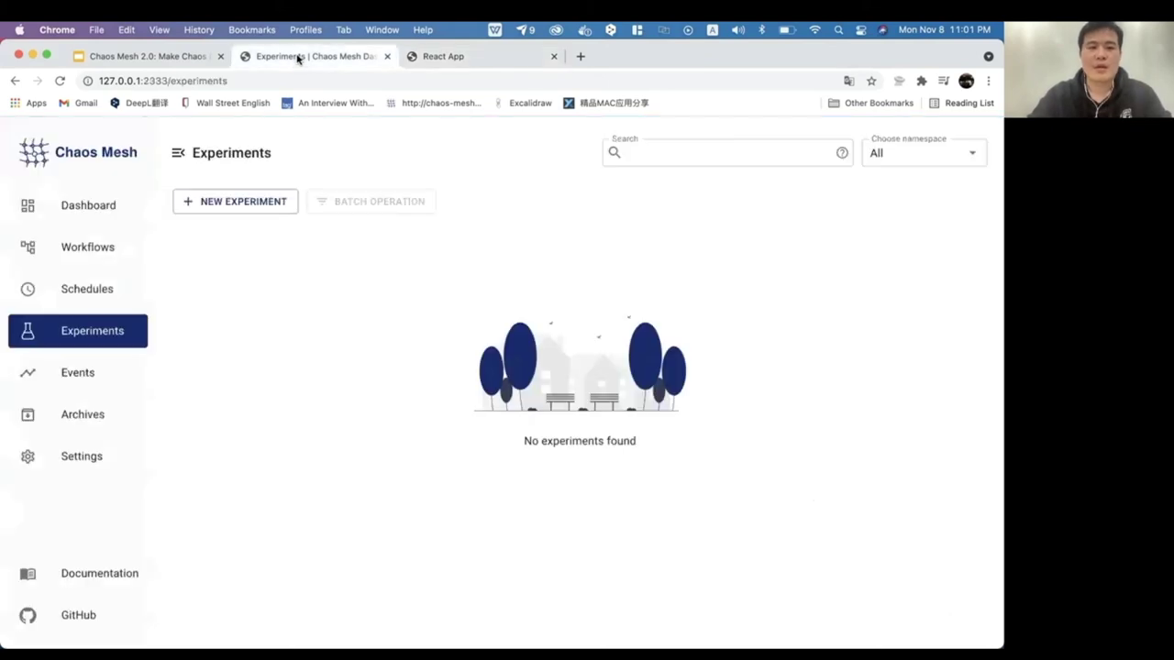
click(90, 259)
click(89, 291)
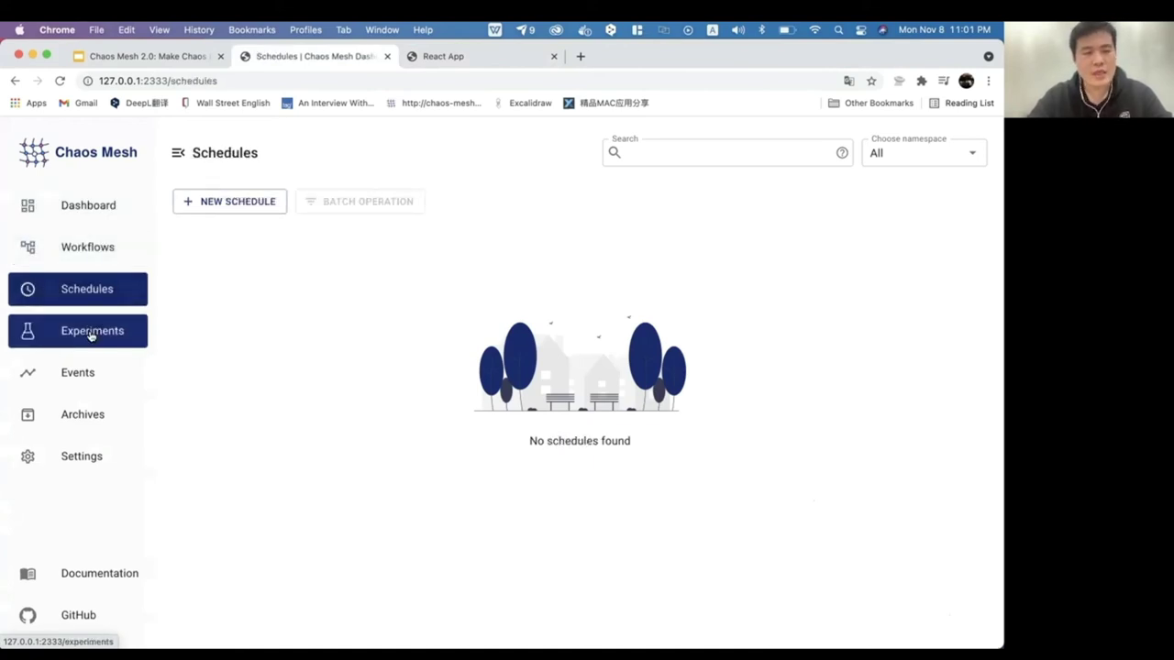
click(91, 333)
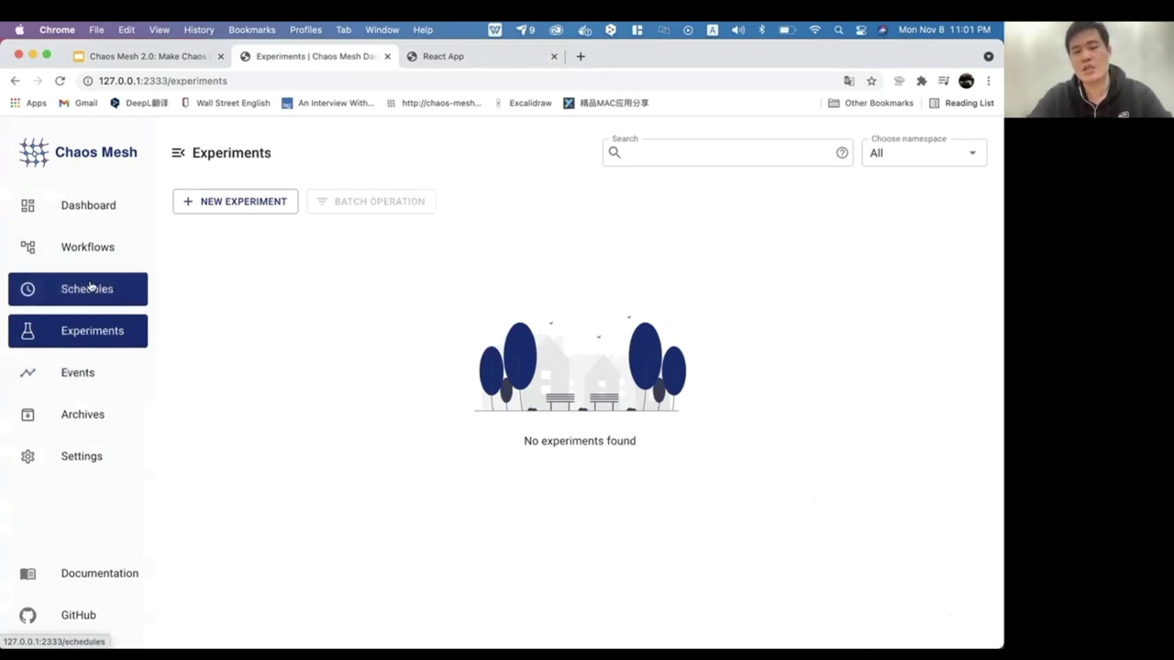
click(84, 252)
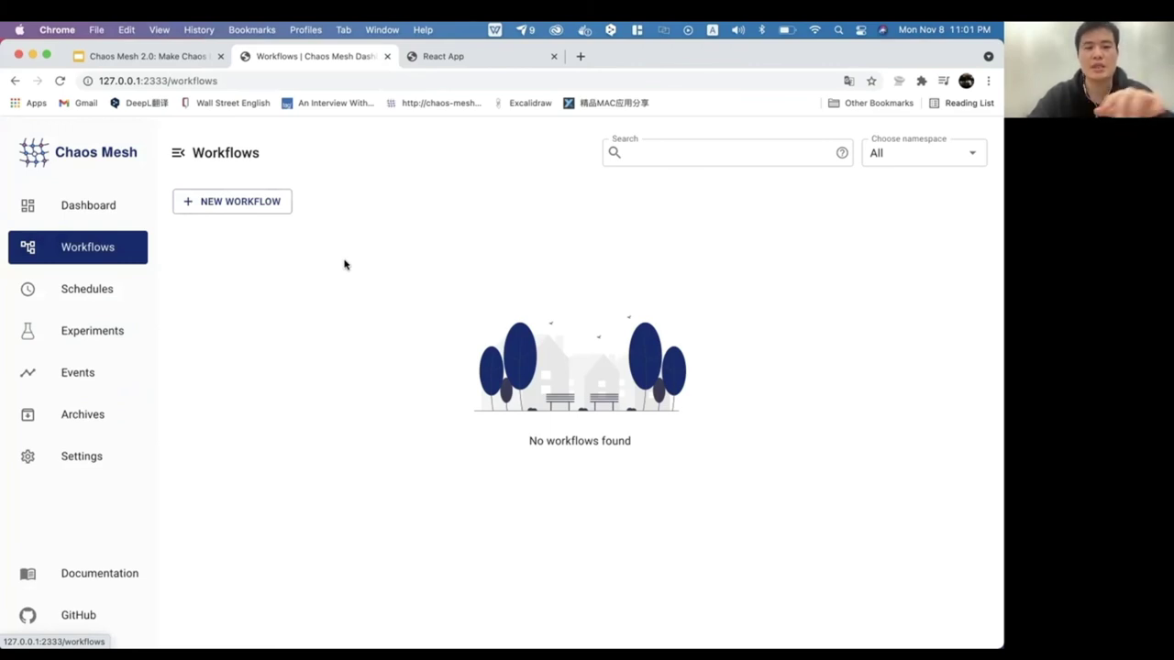
click(108, 337)
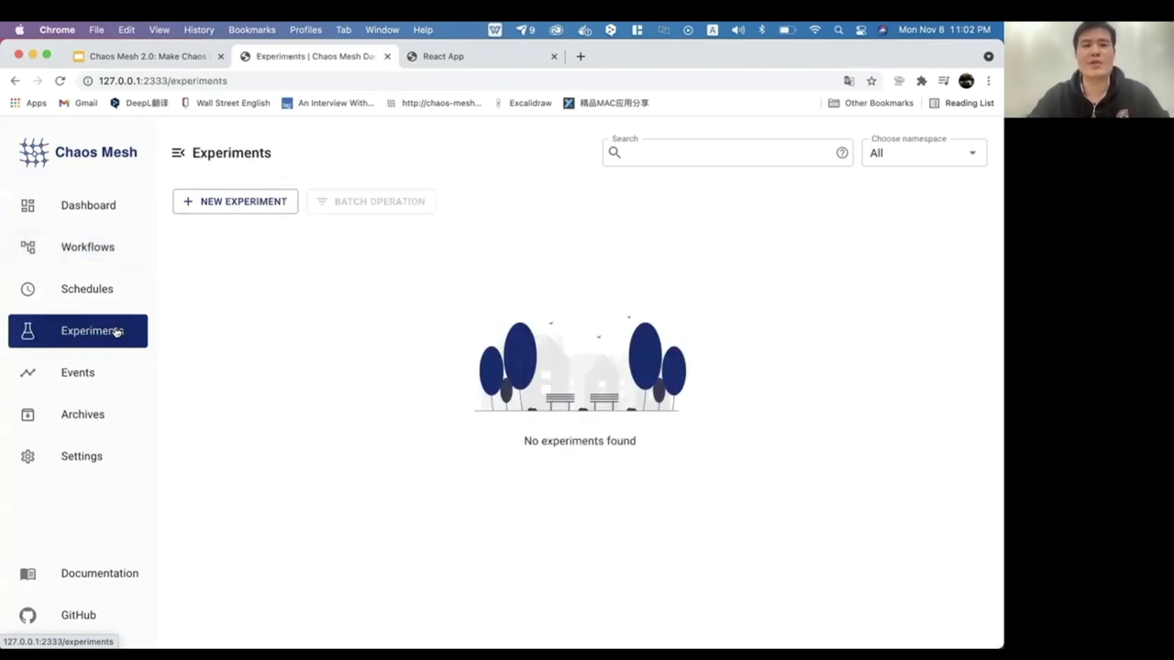
Step: Create a new Kubernetes experiment with Network Attack as its type and Delay as the action
click(246, 203)
scroll(320, 280, down, 1)
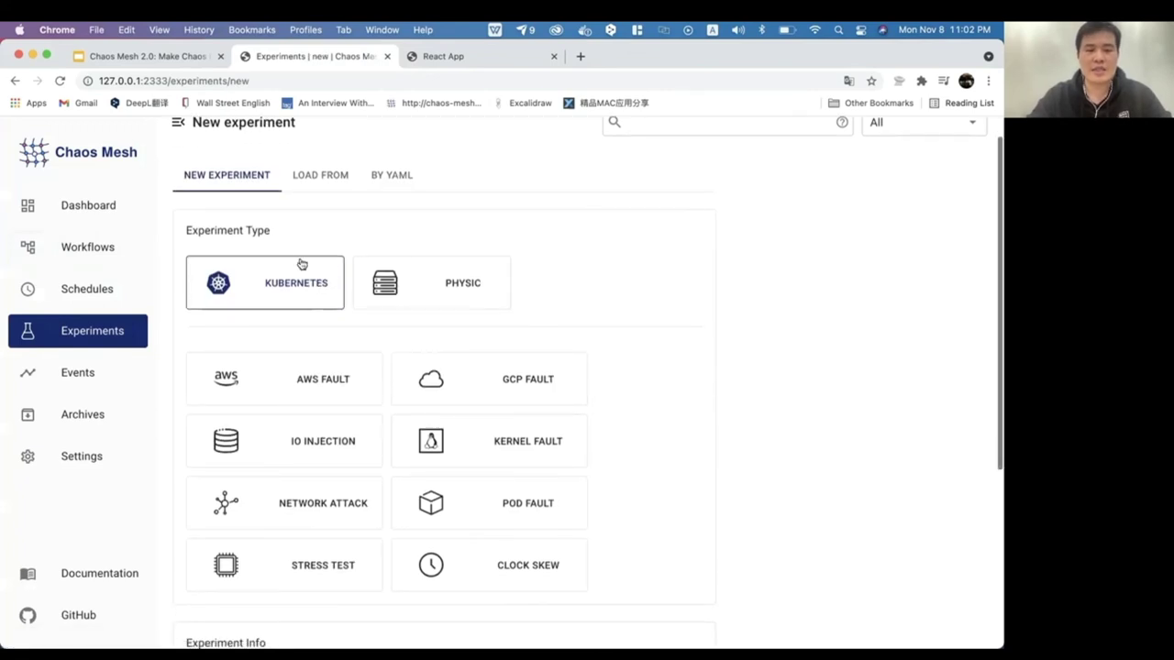
scroll(281, 281, down, 1)
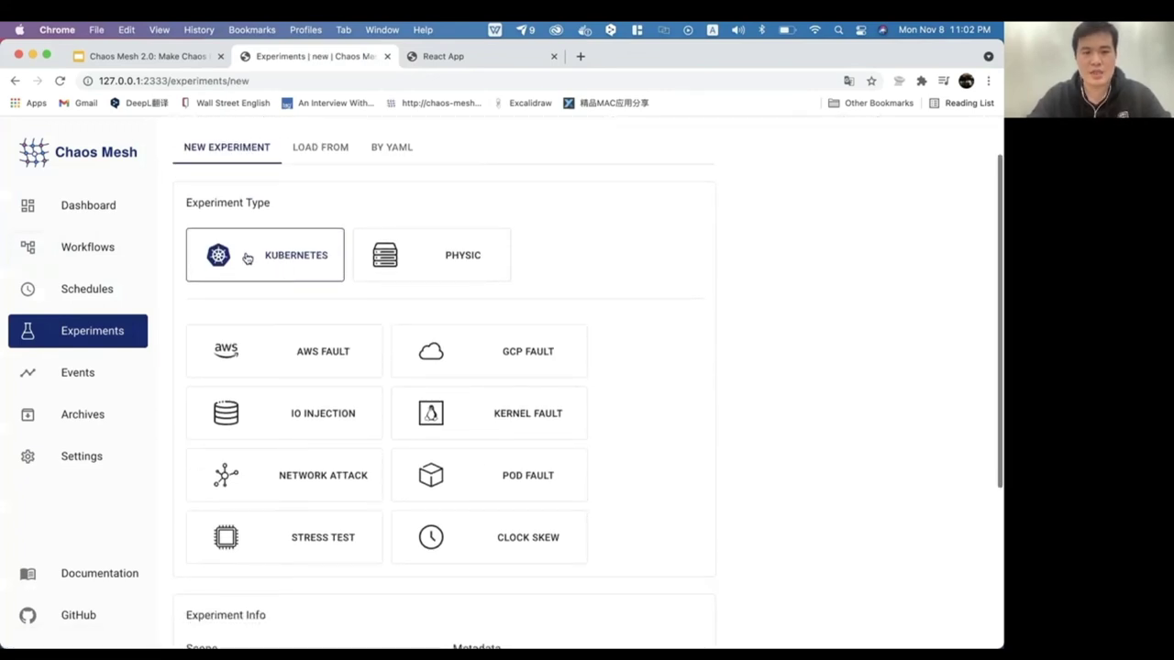
scroll(255, 286, down, 3)
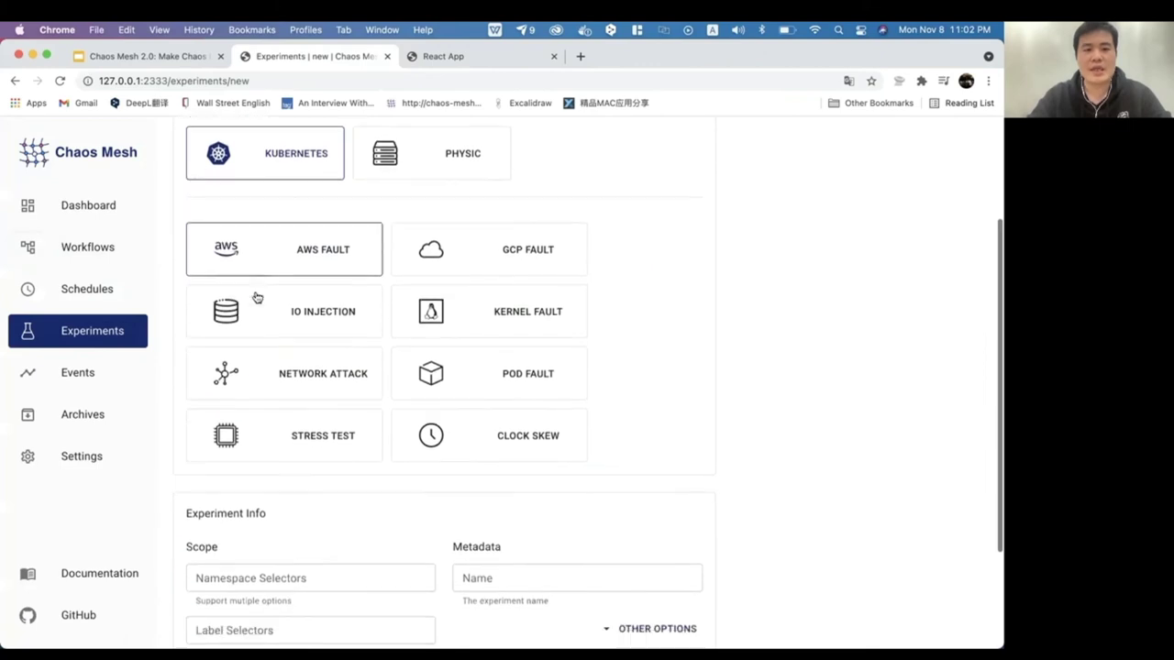
scroll(275, 303, down, 1)
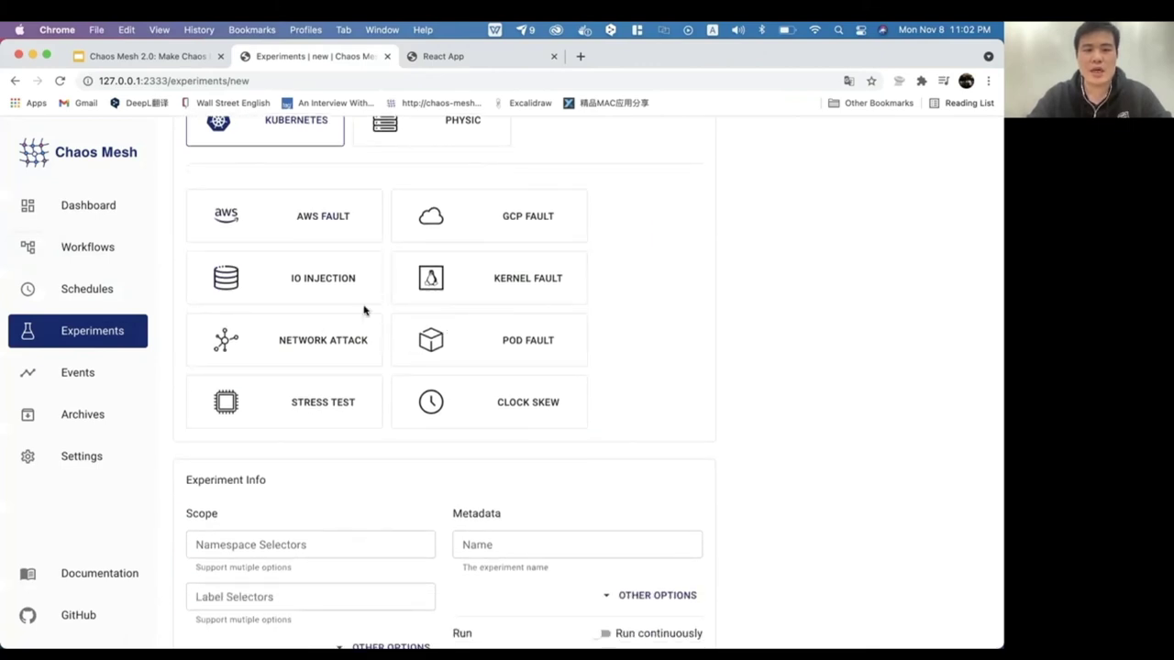
click(315, 343)
scroll(312, 343, down, 3)
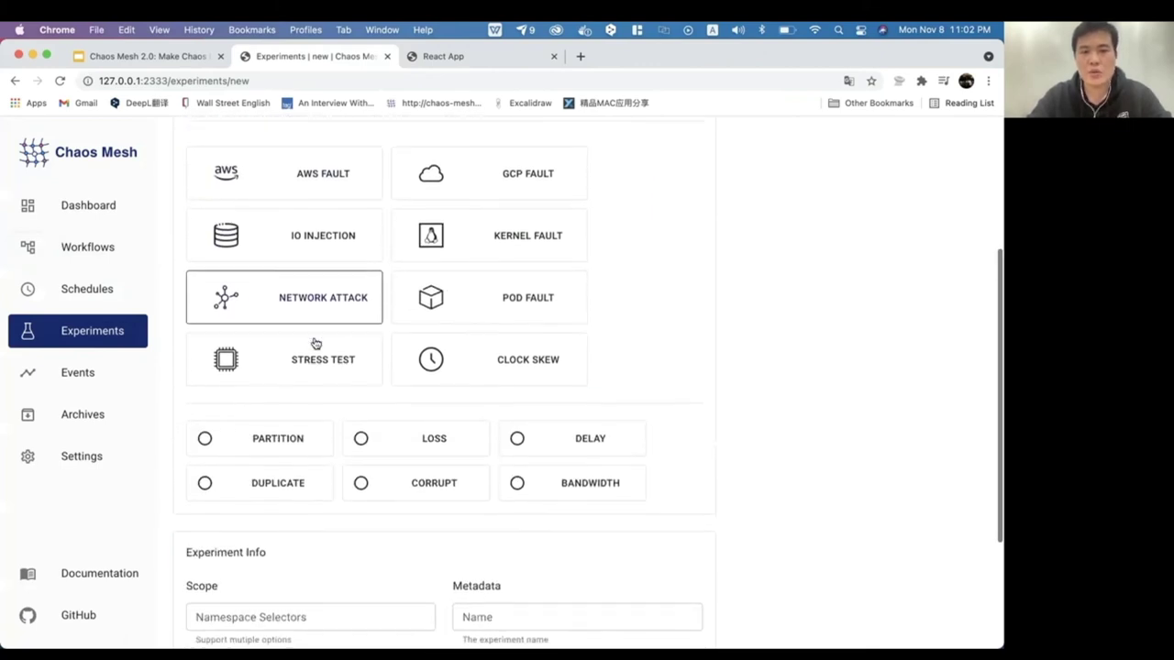
scroll(325, 274, down, 1)
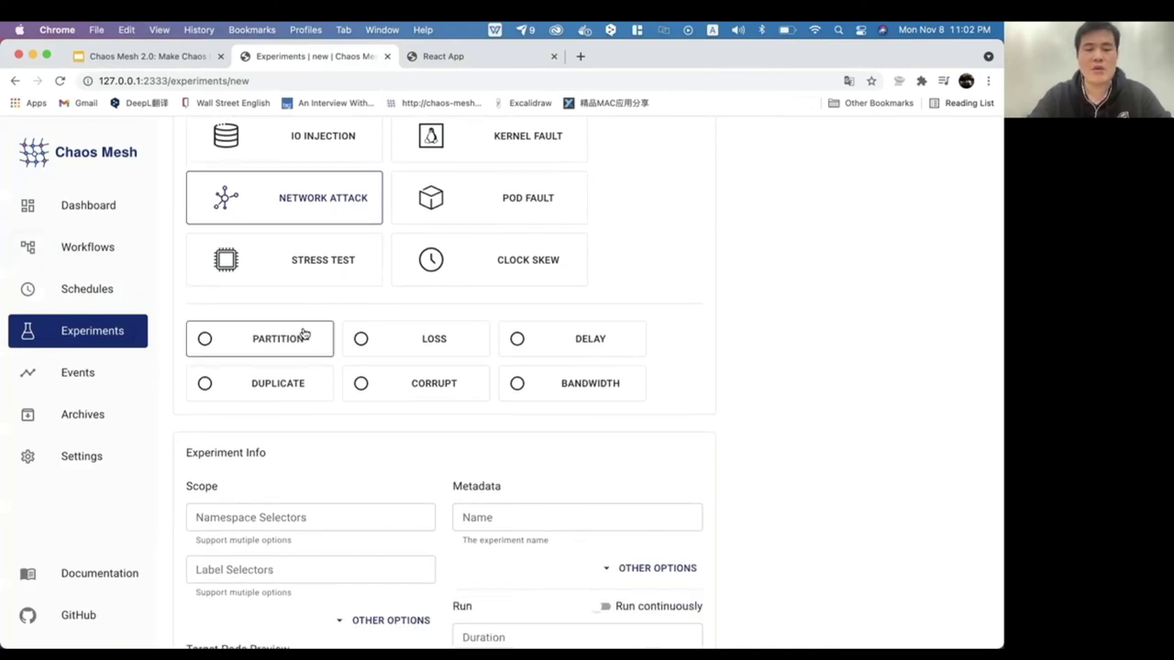
click(590, 341)
Step: Set the delay latency to 10ms and submit the experiment type section
scroll(458, 339, down, 3)
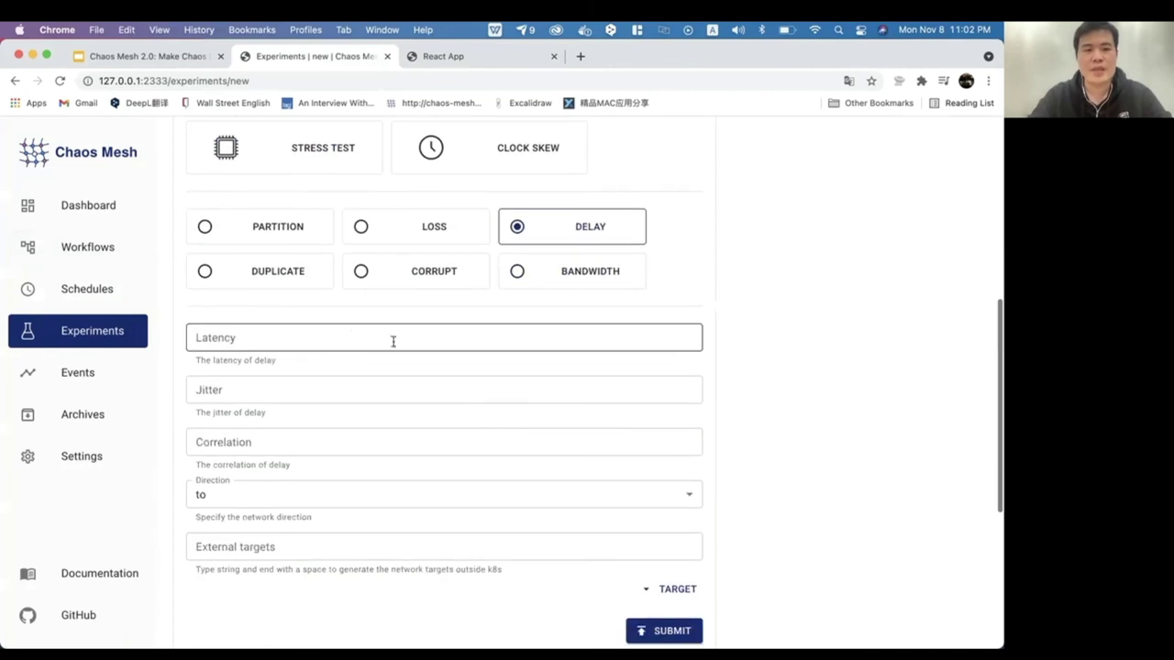
click(353, 335)
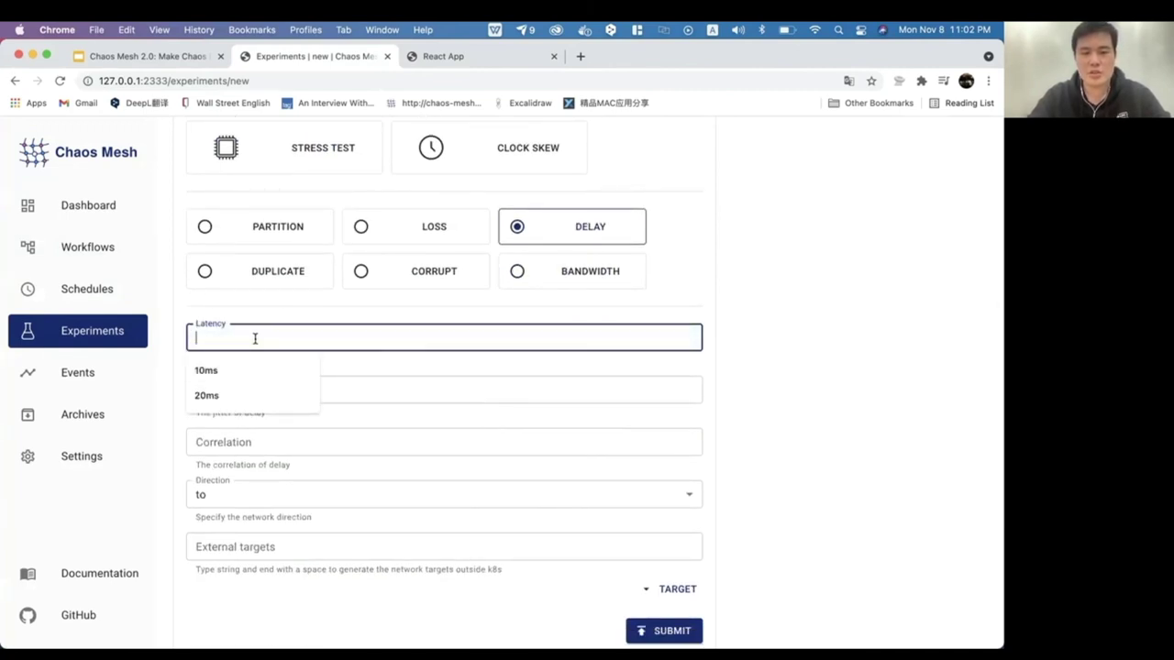
text(10ms)
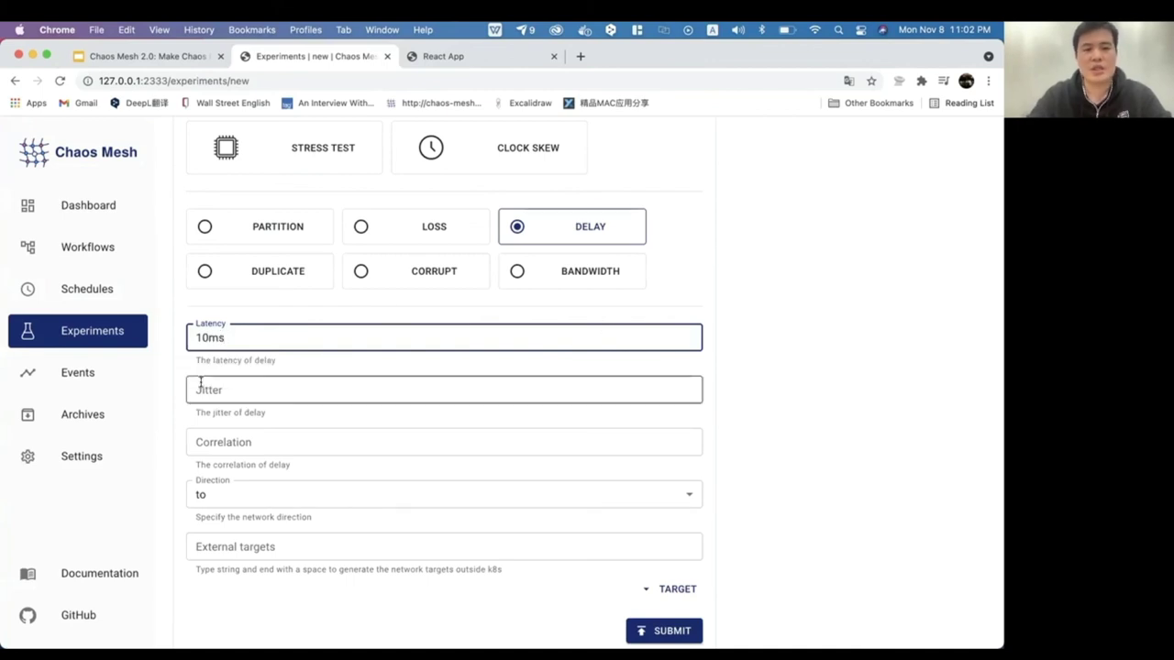
scroll(248, 385, down, 1)
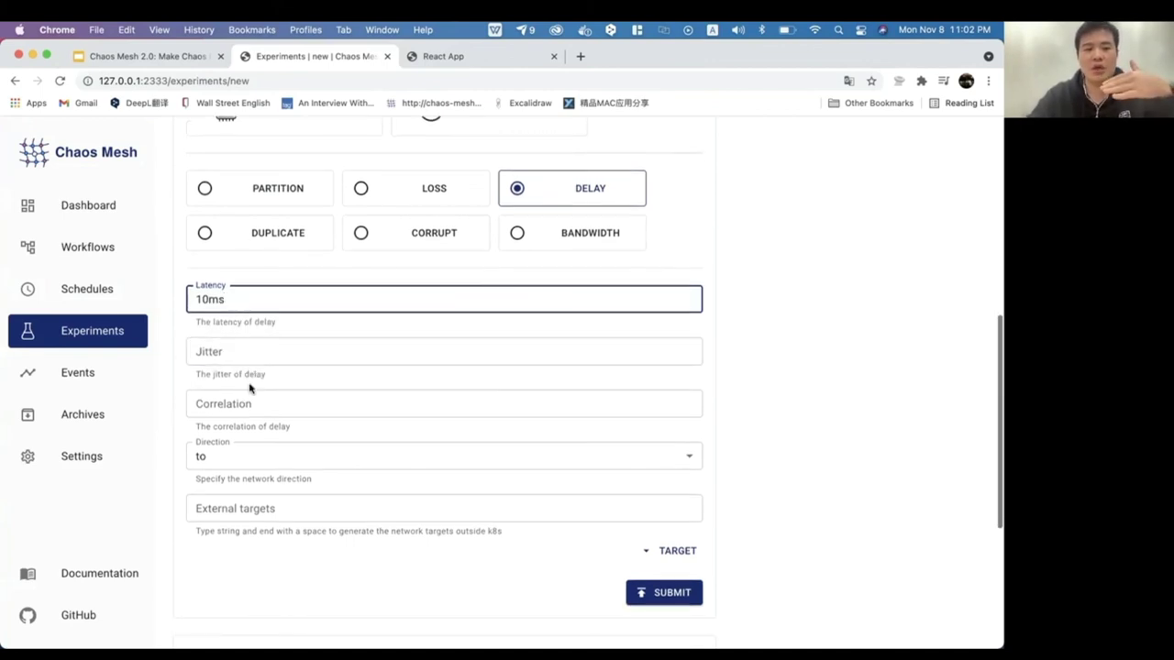
scroll(303, 482, down, 2)
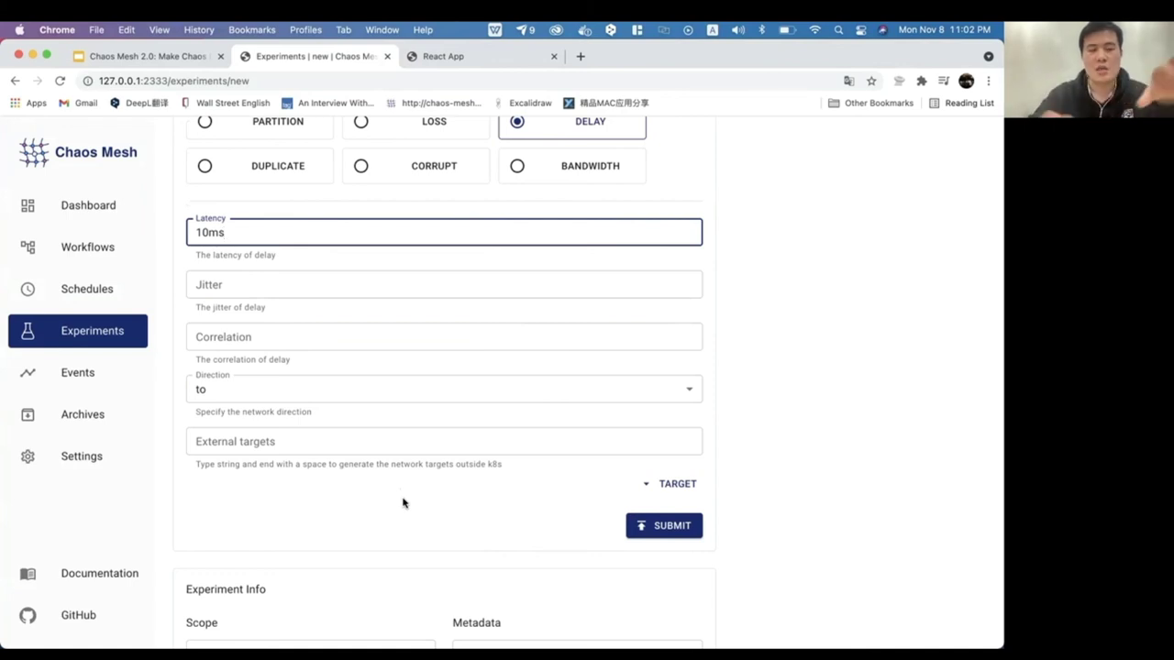
click(661, 528)
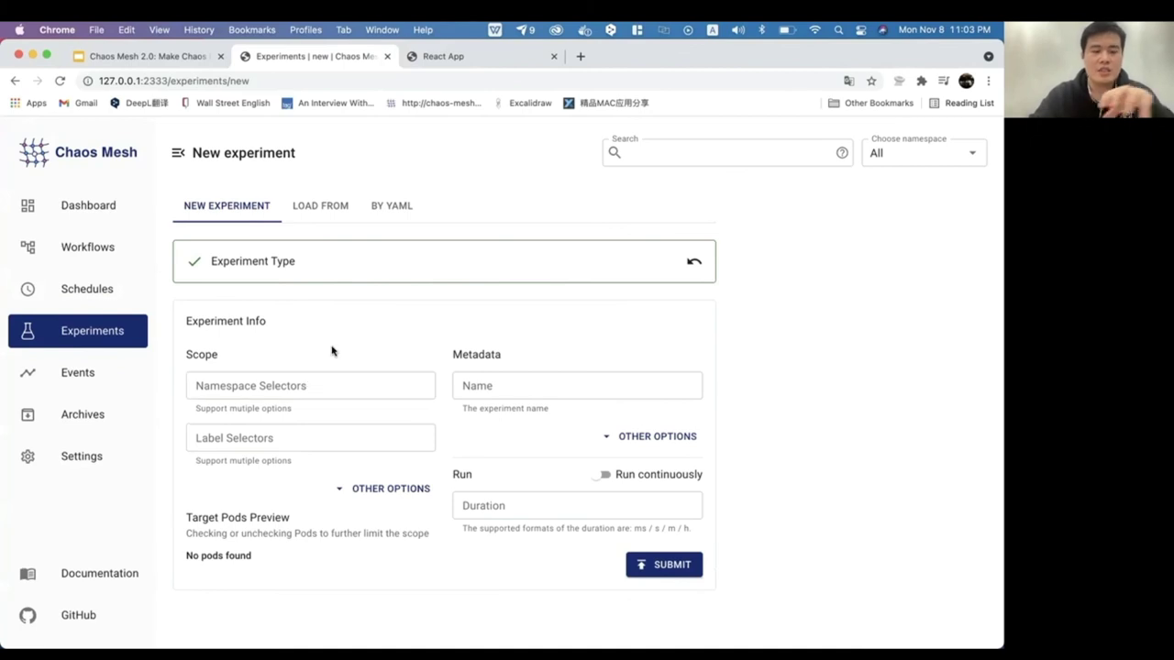
Step: Limit the experiment scope to the default namespace and the app: web-show label
click(286, 388)
click(252, 449)
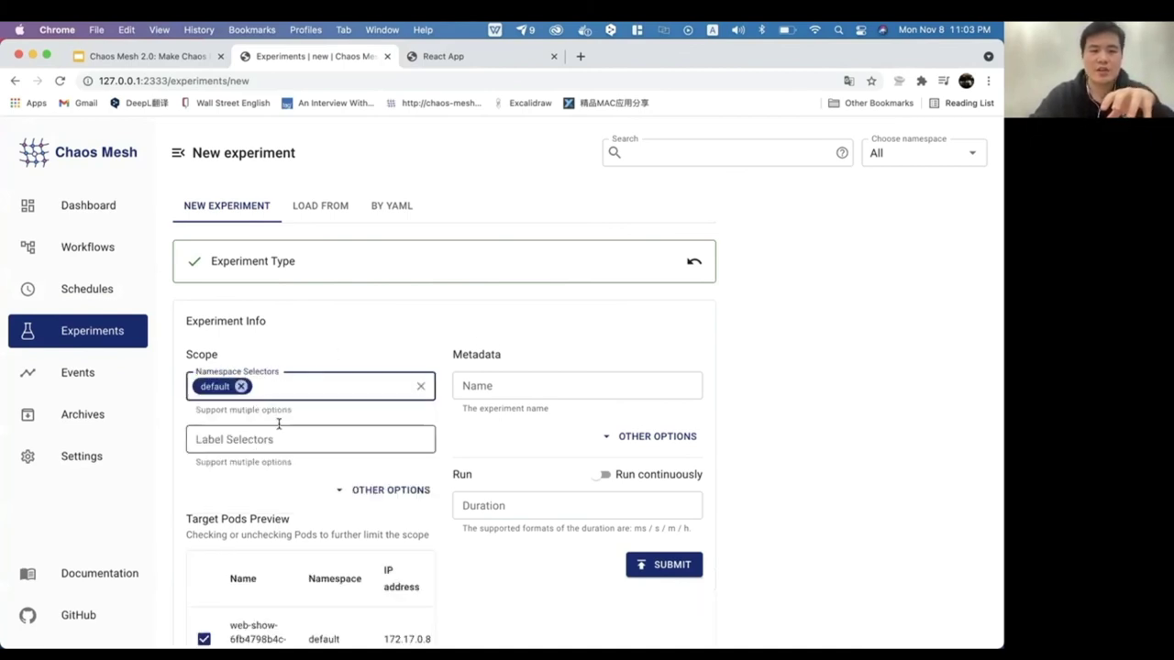
scroll(291, 414, down, 1)
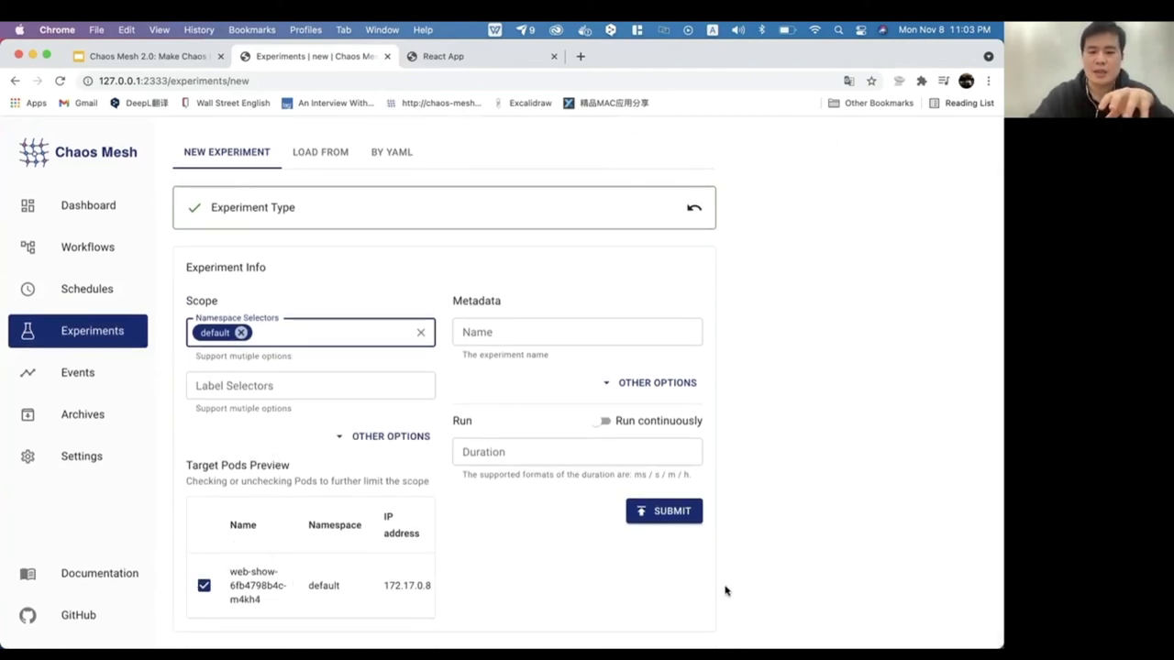
click(297, 390)
click(269, 428)
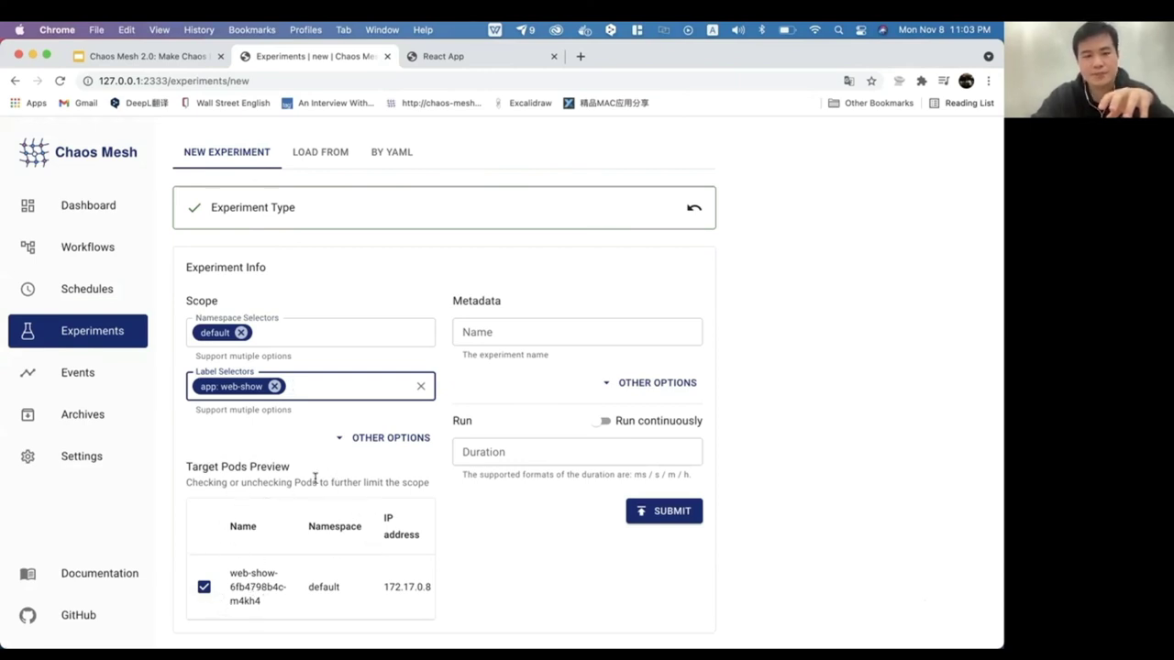
Step: Name the experiment network-delay in its metadata
click(517, 331)
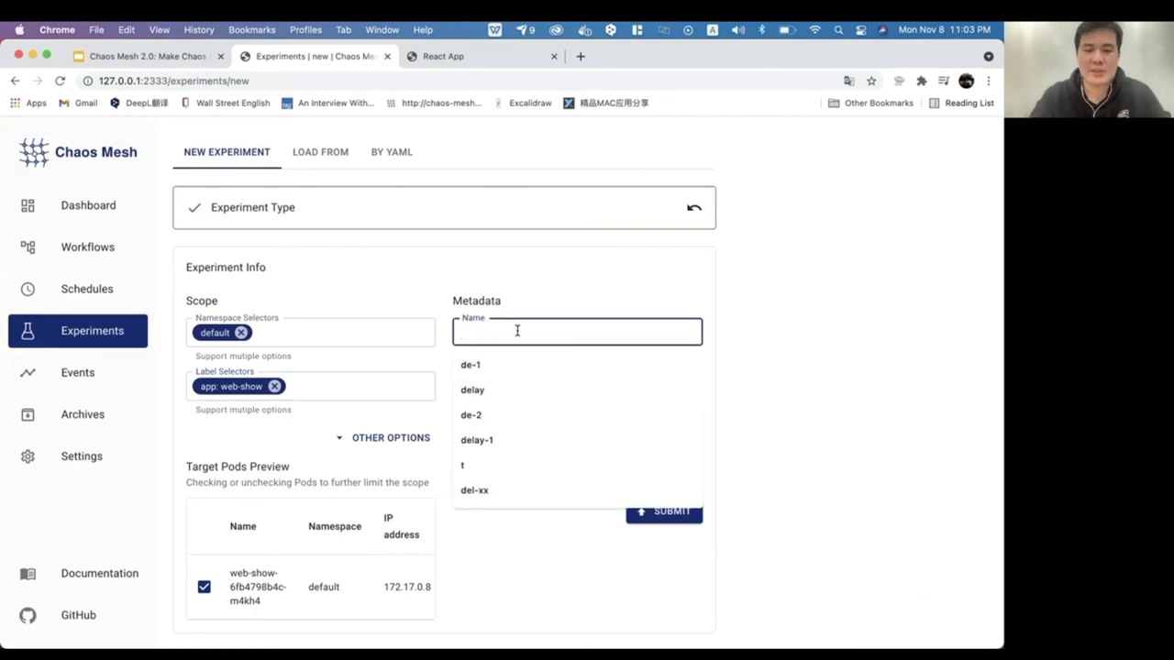
text(dela)
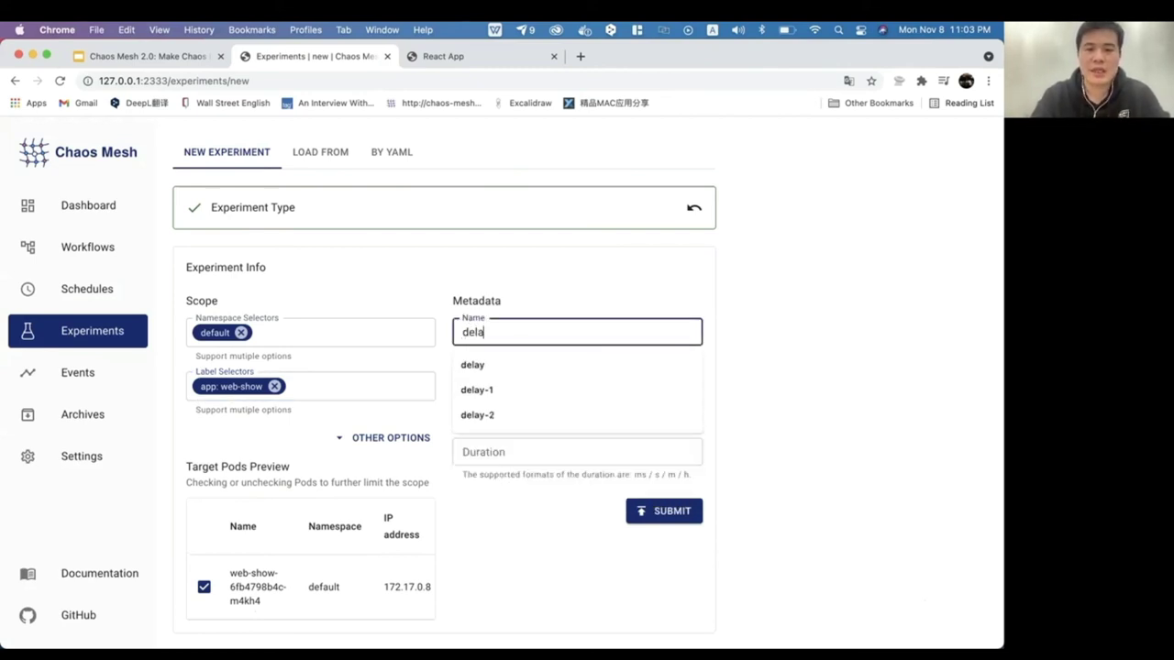
key(BackSpace)
key(BackSpace)
key(BackSpace)
key(BackSpace)
text(nett)
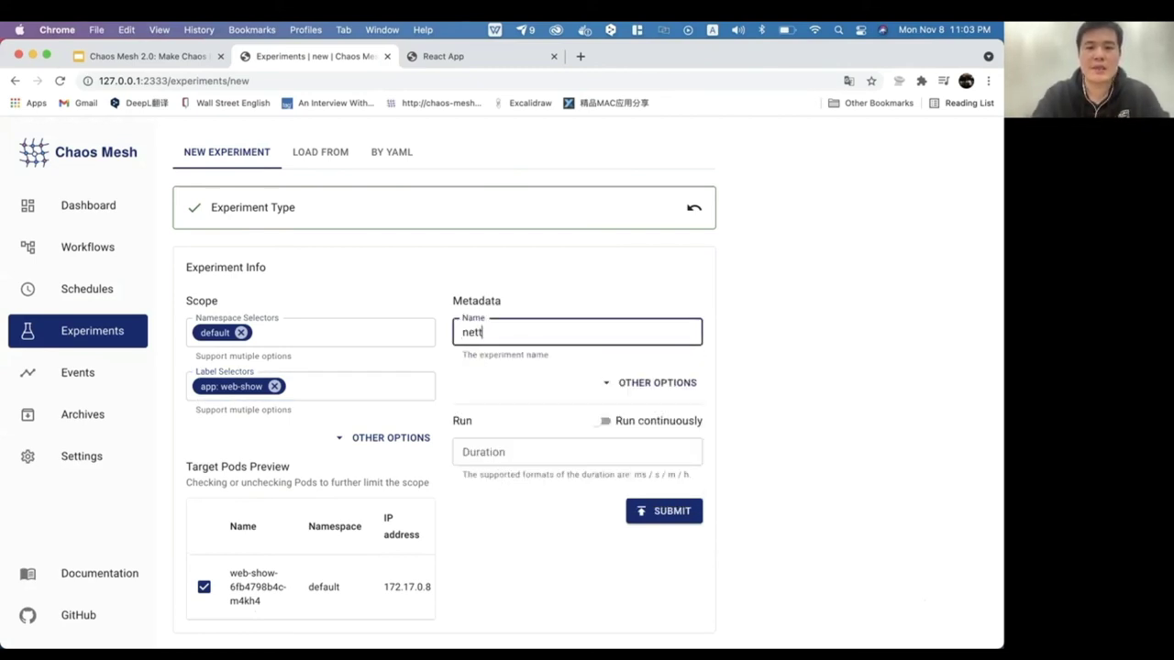
key(BackSpace)
text(work-delay)
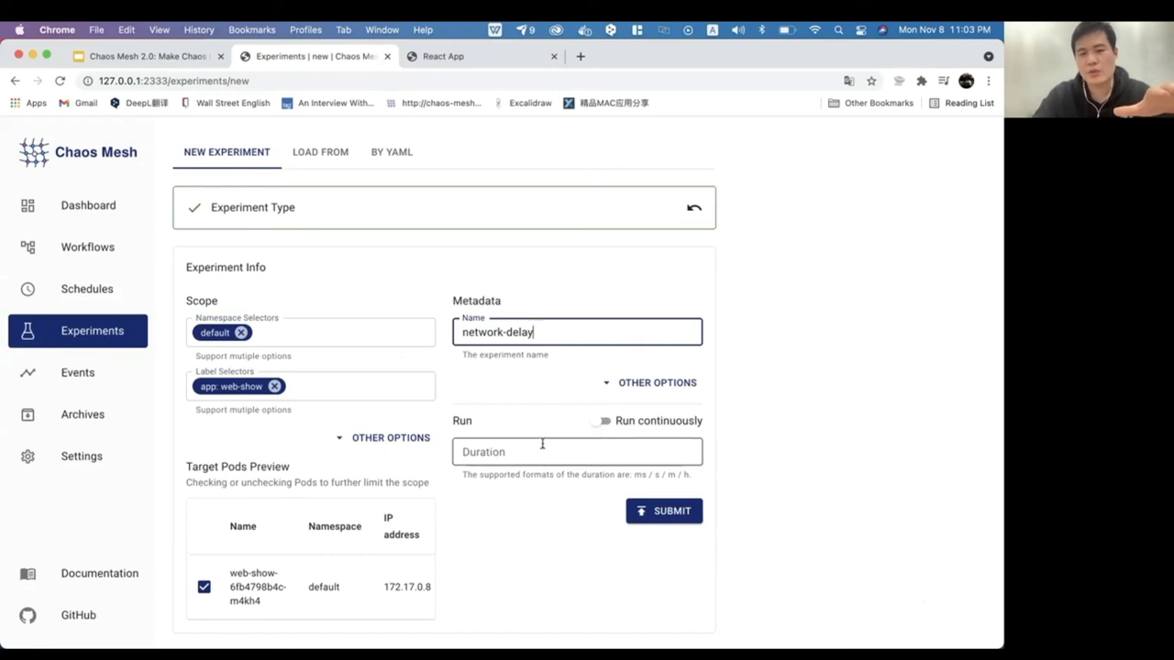
Step: Set the experiment's run duration to 30s with continuous running off, and submit the experiment info section
click(604, 424)
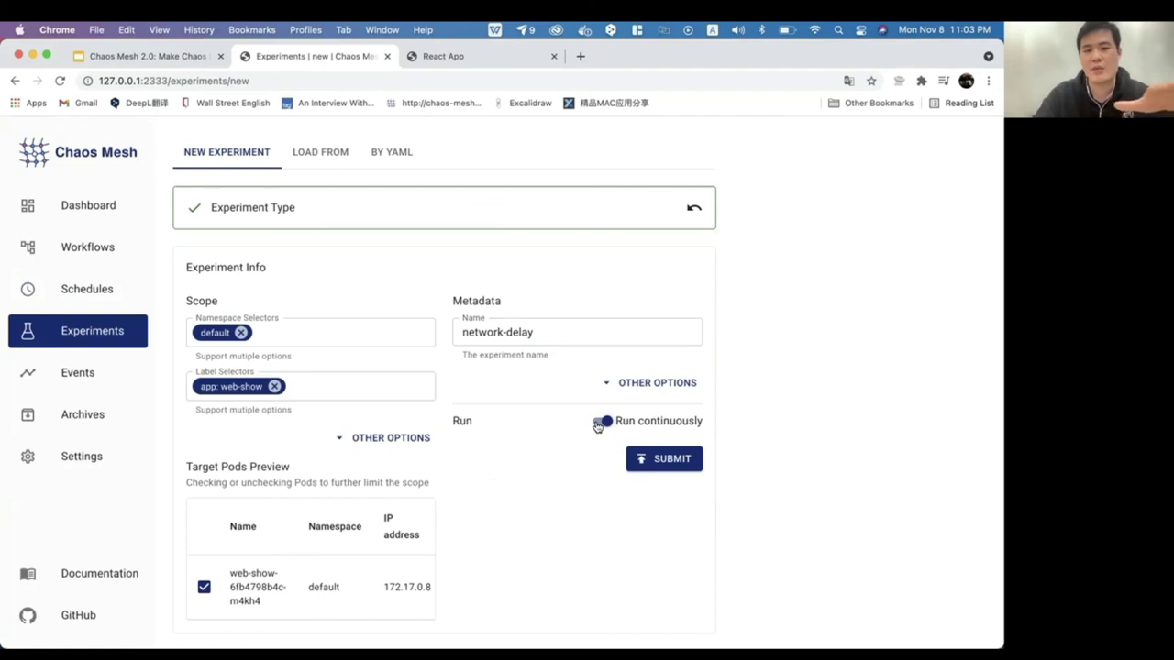
click(598, 423)
click(489, 456)
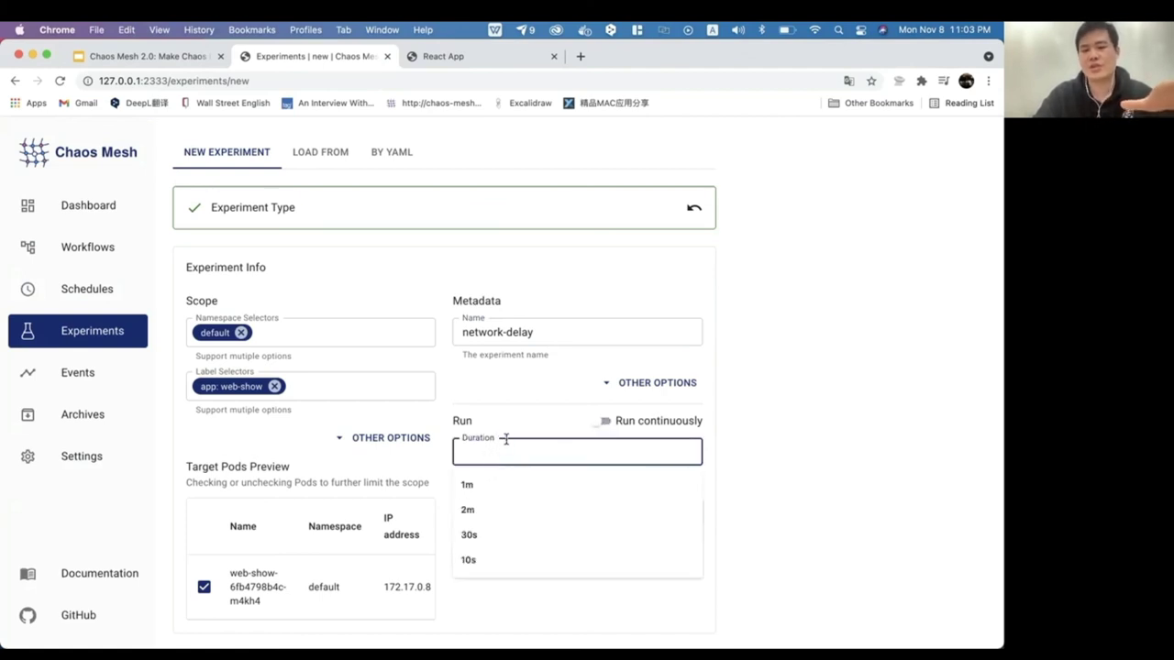
click(510, 428)
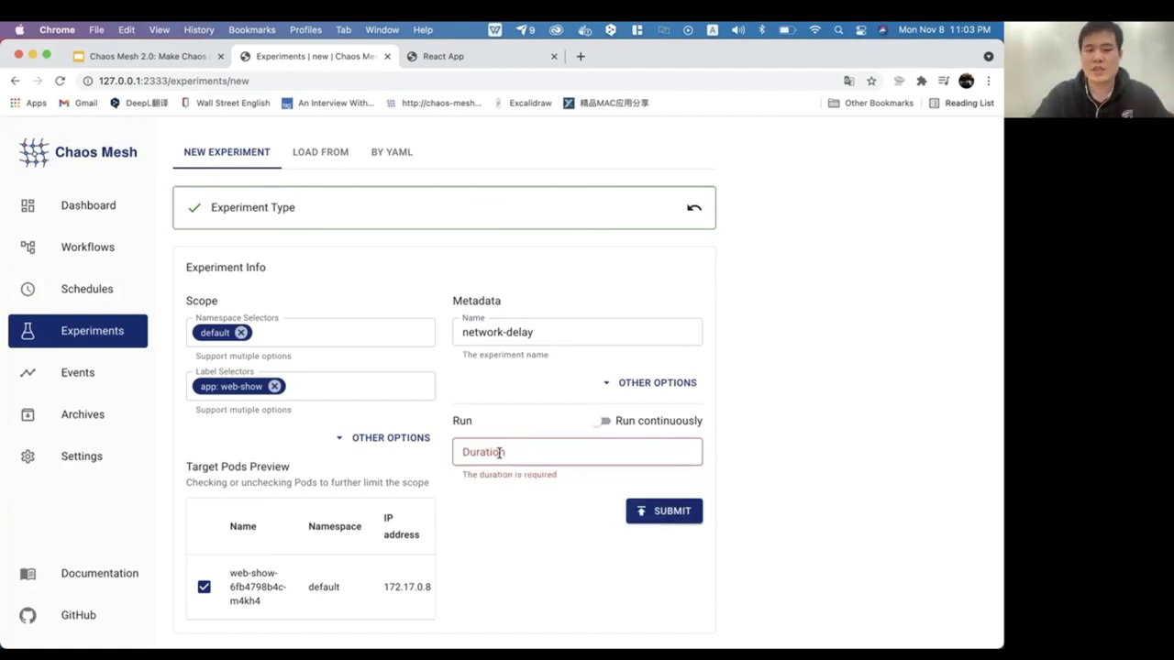
click(499, 452)
text(30)
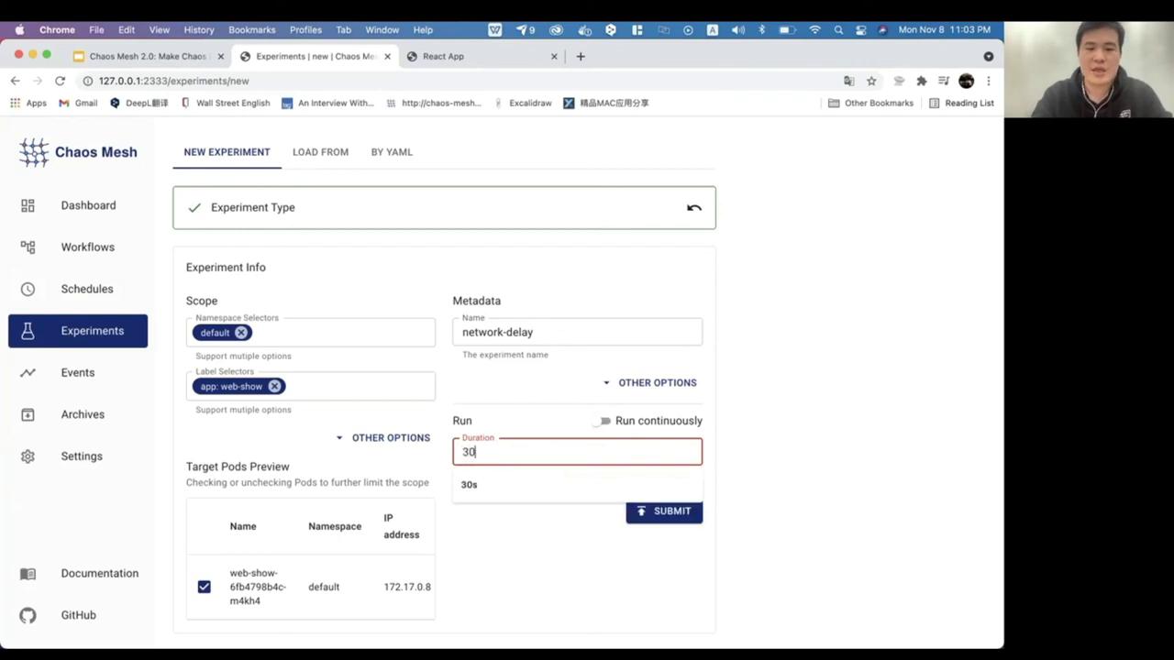
text(s)
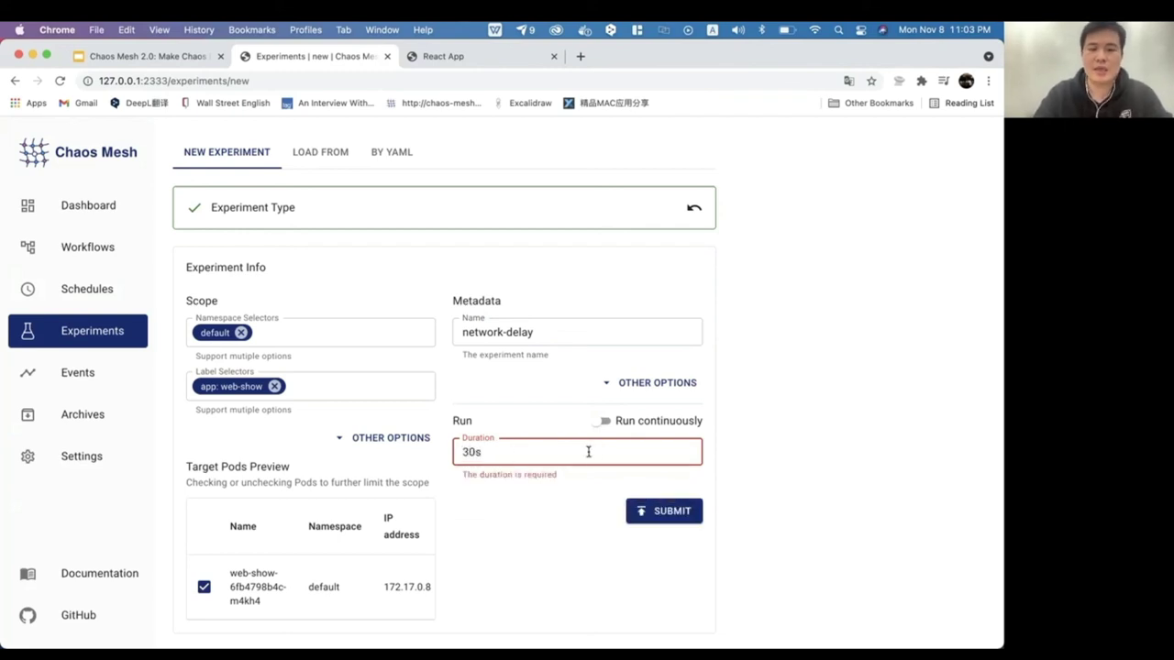
click(473, 514)
click(672, 513)
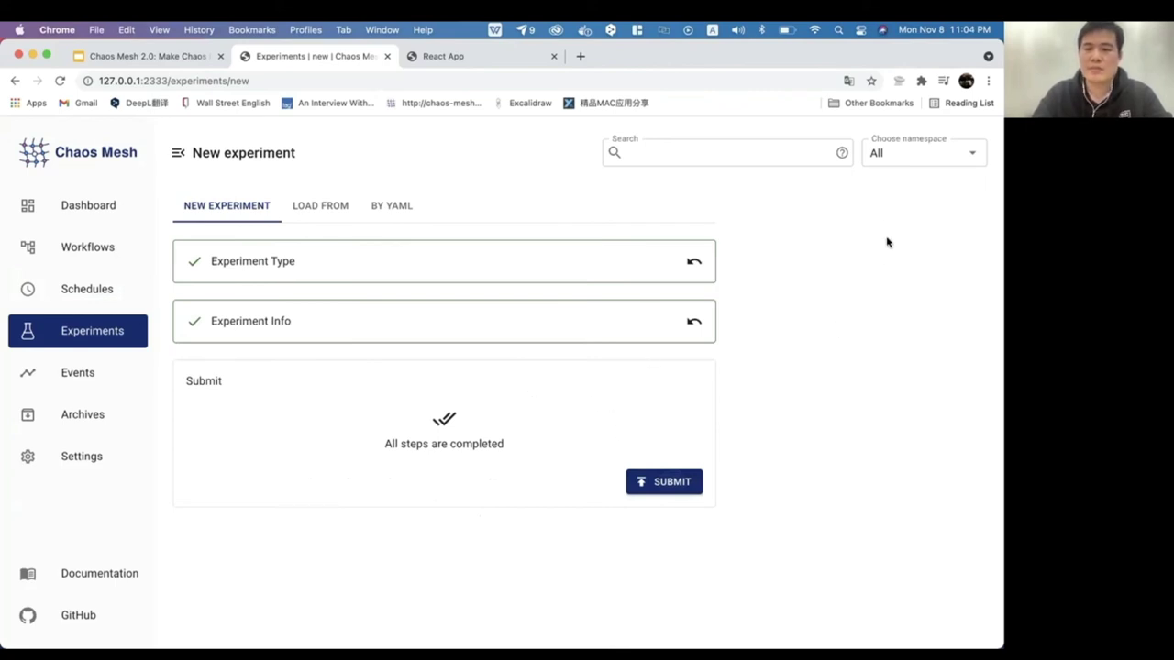
Step: Submit the completed experiment and open the details of network-delay
click(661, 486)
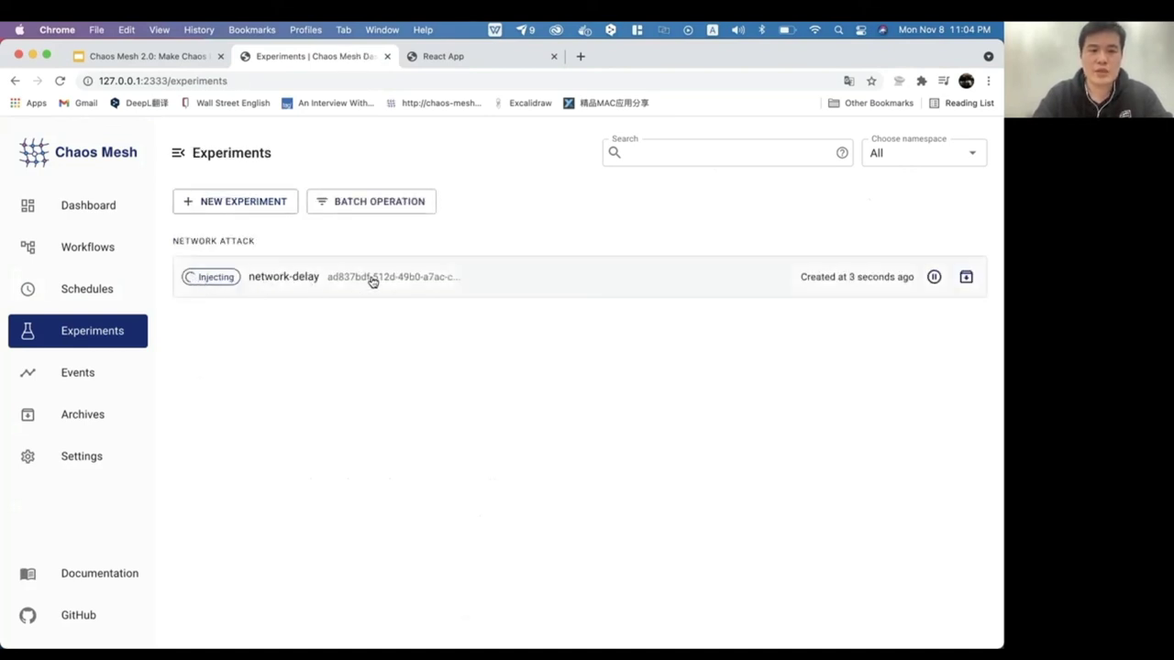
click(372, 282)
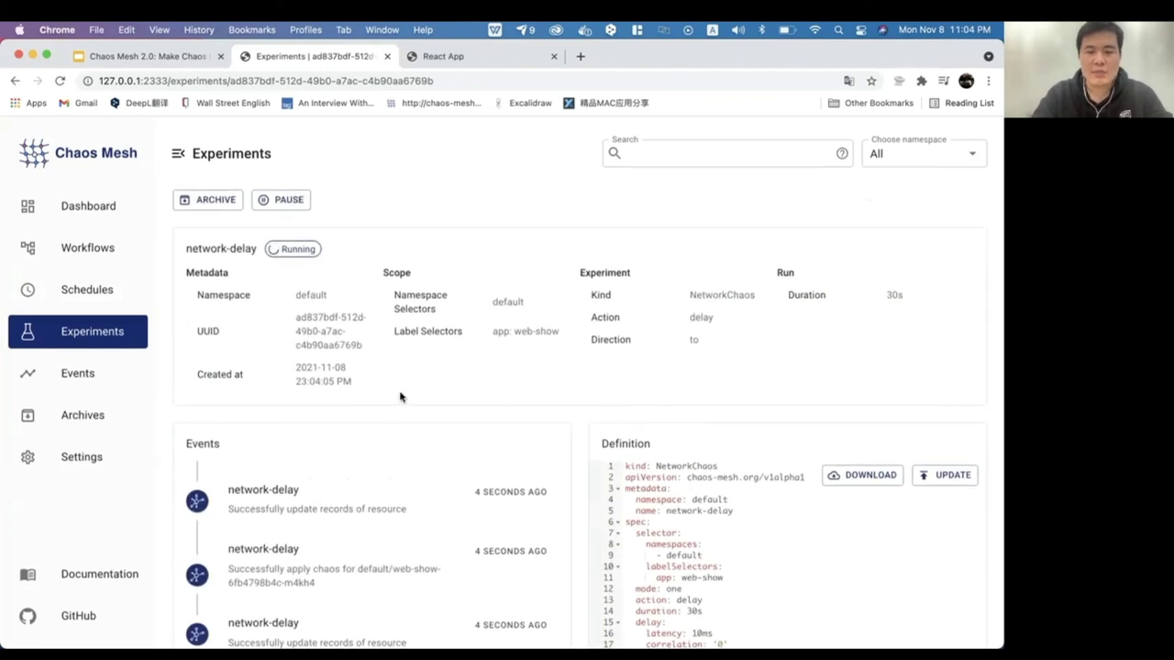
Step: Examine the network-delay experiment's event list, focusing on the record about applying chaos to the web-show pod
scroll(399, 396, down, 2)
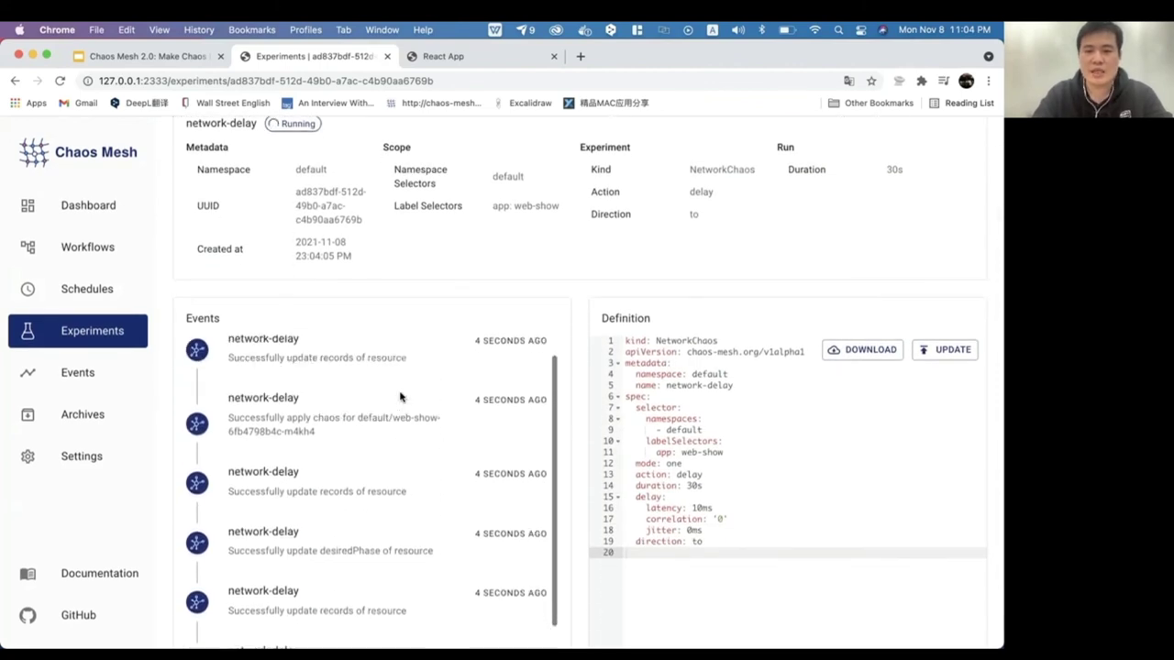
scroll(422, 359, down, 2)
scroll(390, 473, down, 3)
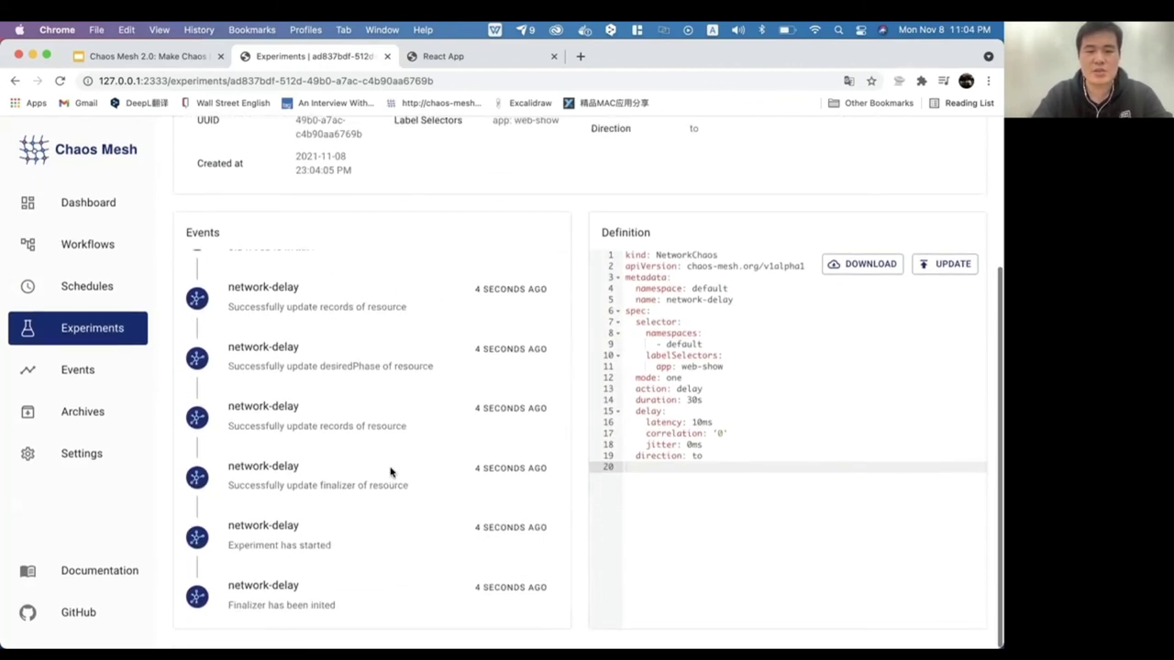
scroll(390, 473, up, 3)
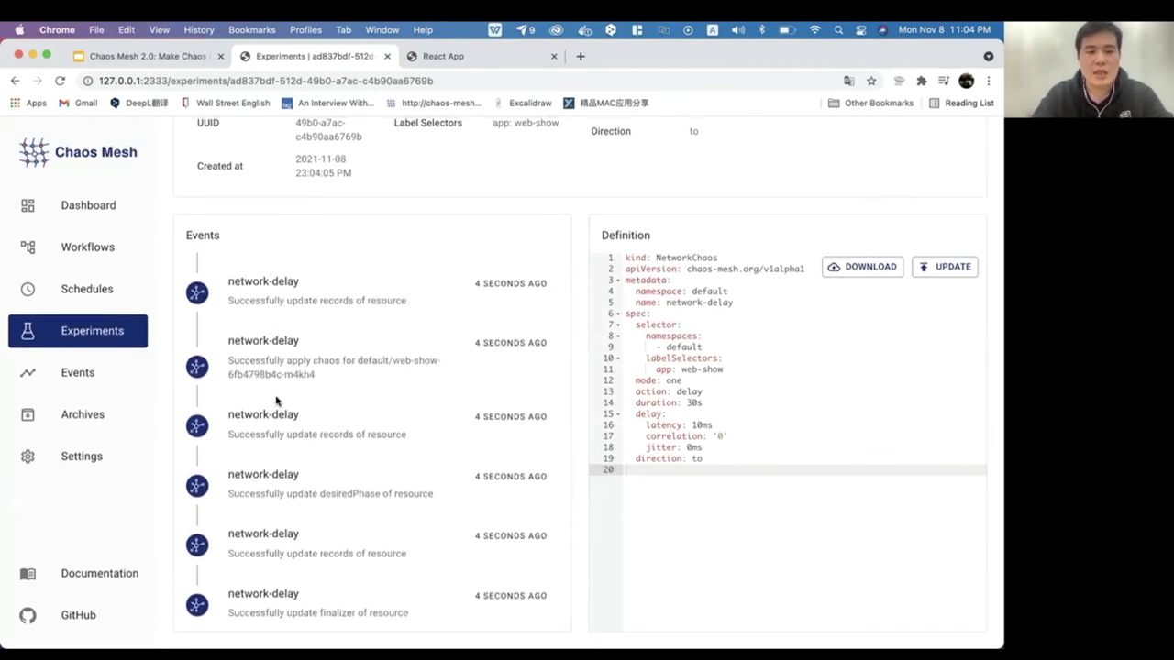
scroll(275, 399, down, 3)
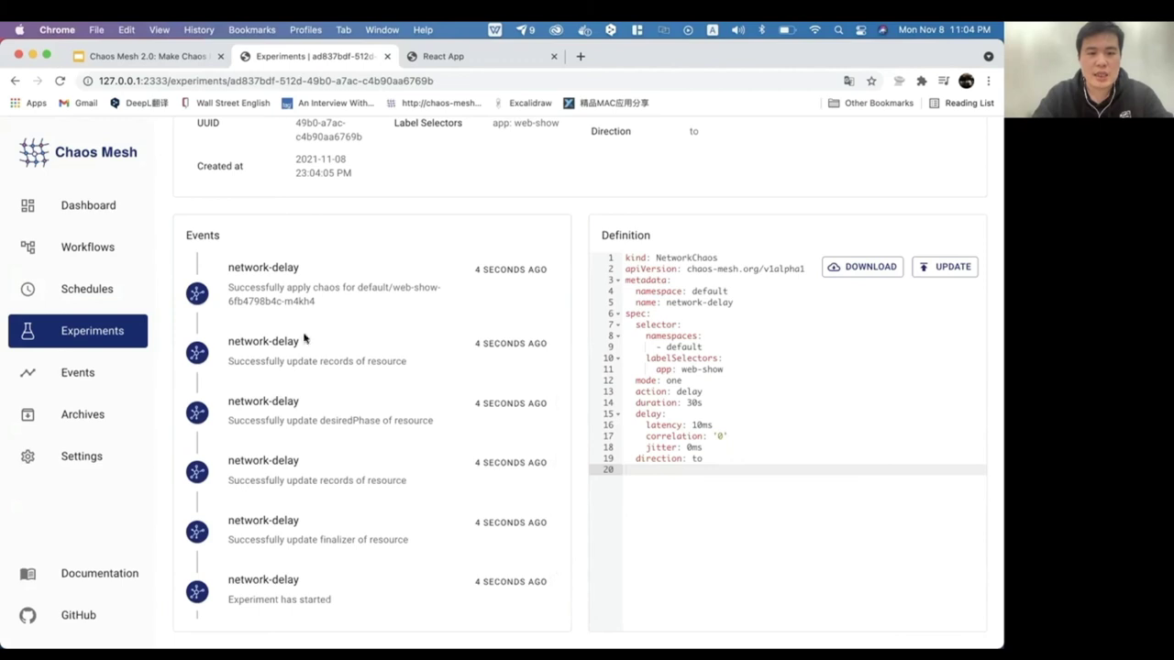
drag(225, 287, 367, 299)
click(409, 283)
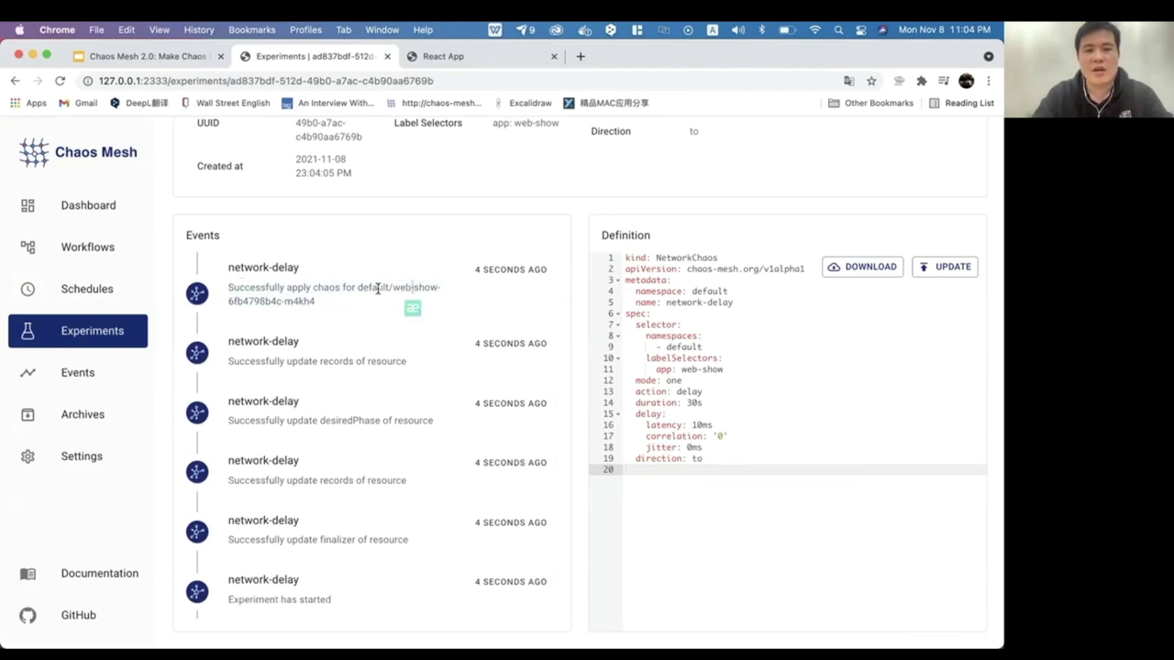
triple_click(330, 304)
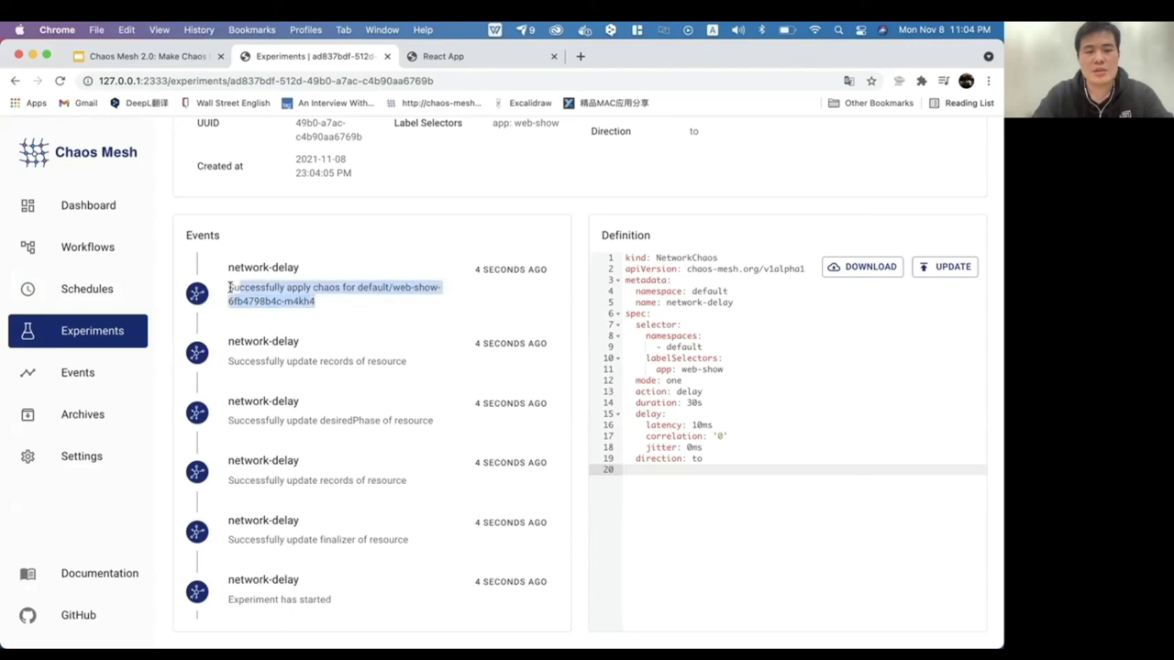
click(322, 300)
scroll(322, 300, up, 3)
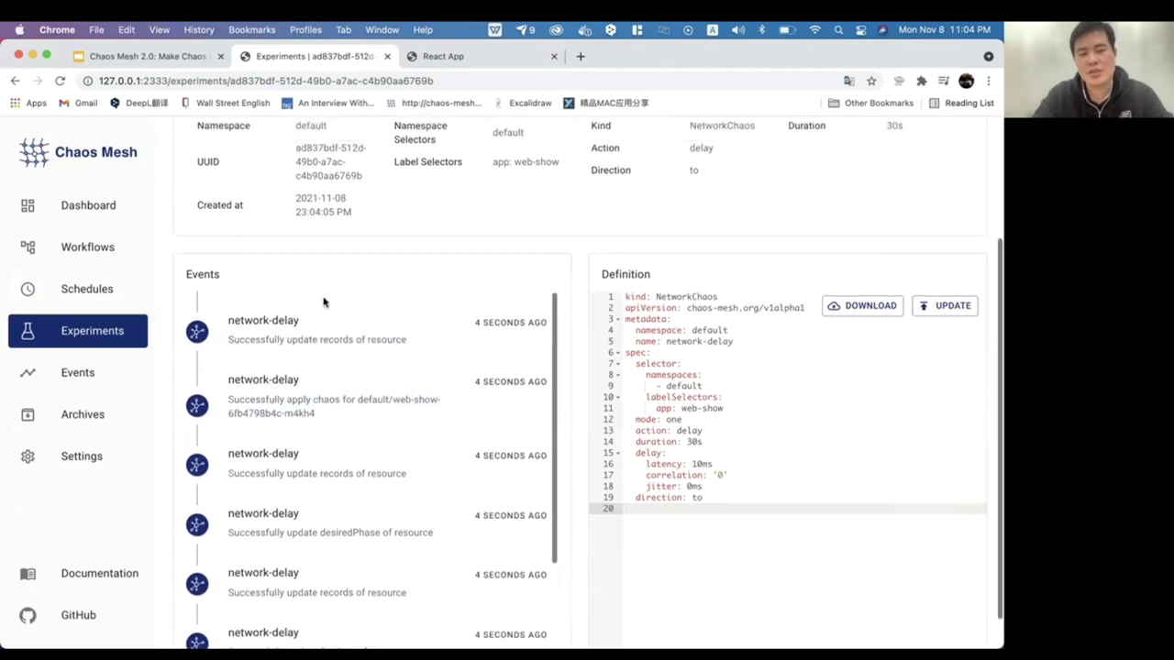
triple_click(328, 414)
click(348, 400)
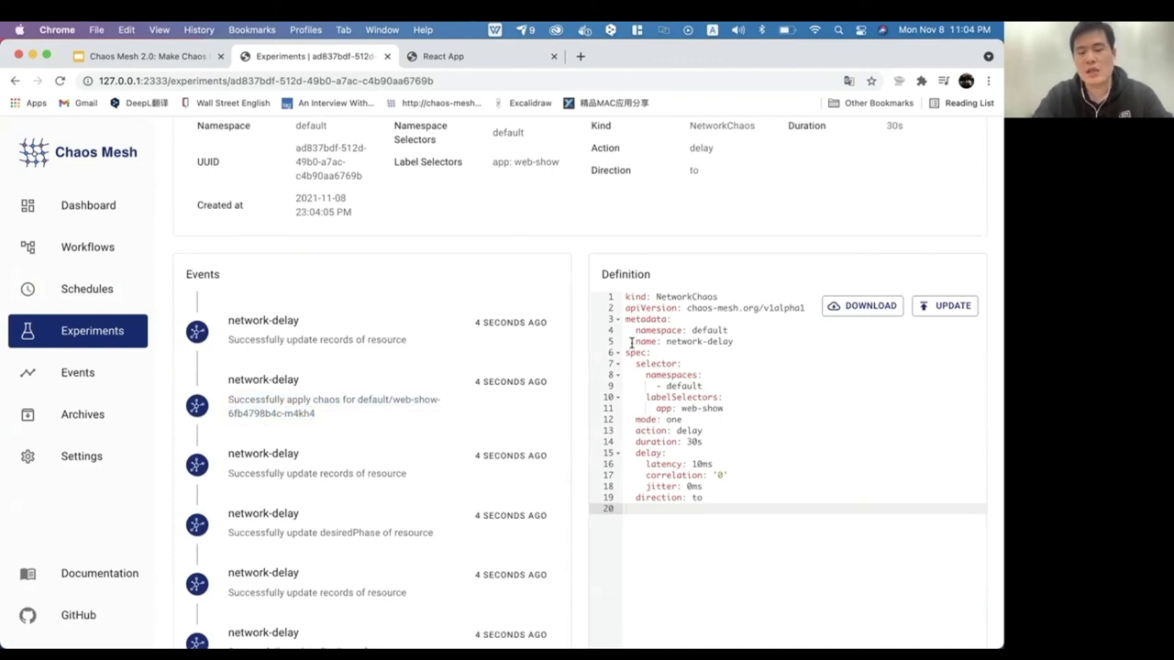
Step: Review the network-delay experiment's YAML definition, from its kind and selector down to the delay settings
scroll(631, 342, up, 2)
scroll(641, 456, down, 2)
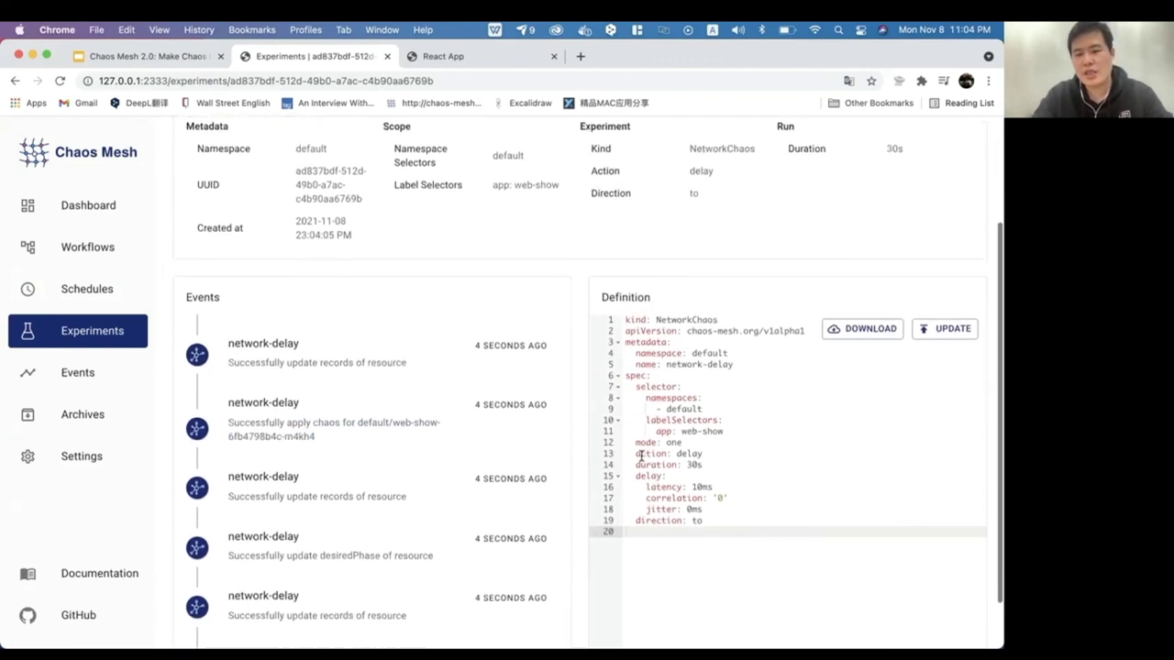
drag(727, 503, 622, 301)
click(729, 494)
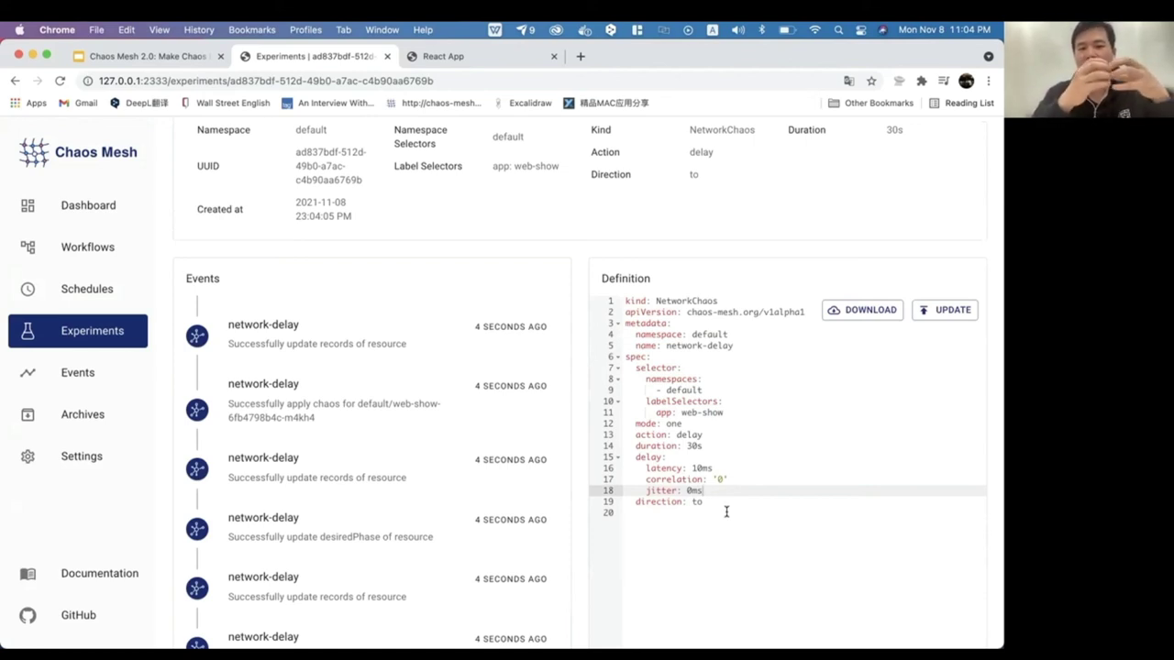
scroll(726, 512, up, 3)
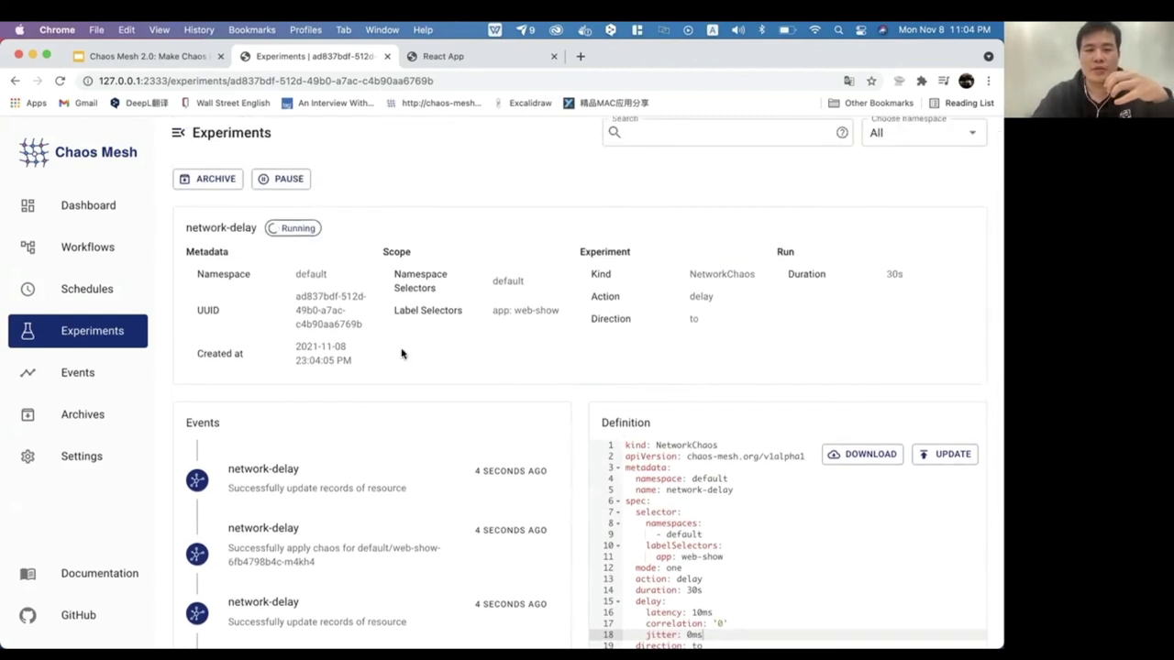
Step: Check the Web Show latency chart against the network-delay experiment's status, reloading the experiment details for its current state
click(474, 55)
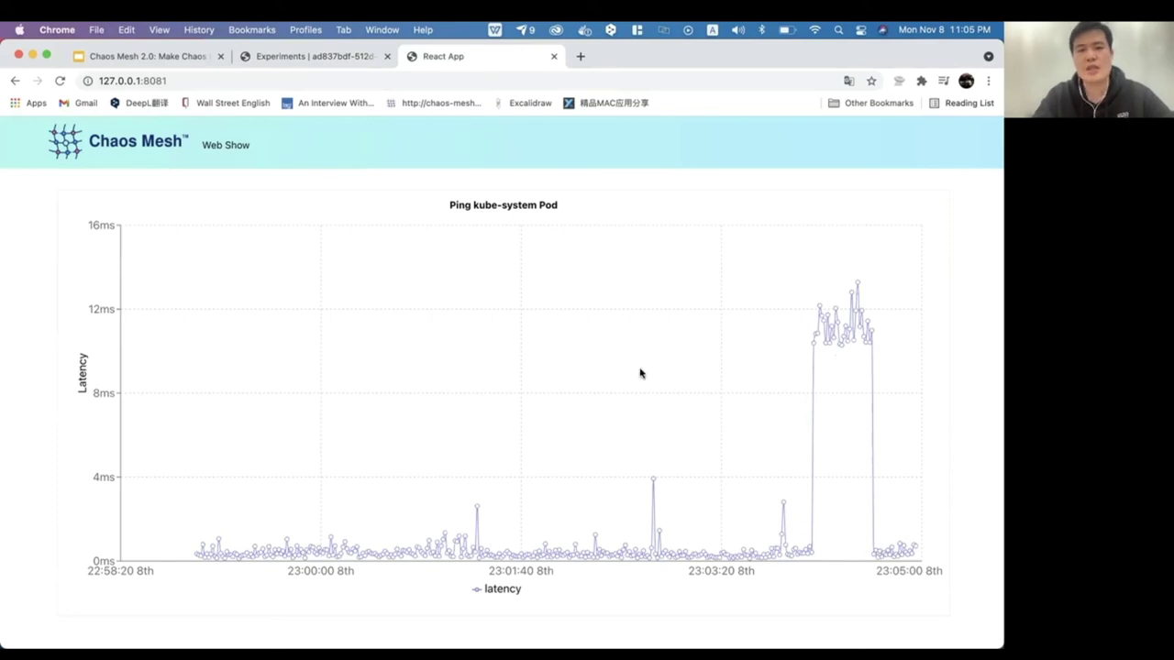
click(285, 58)
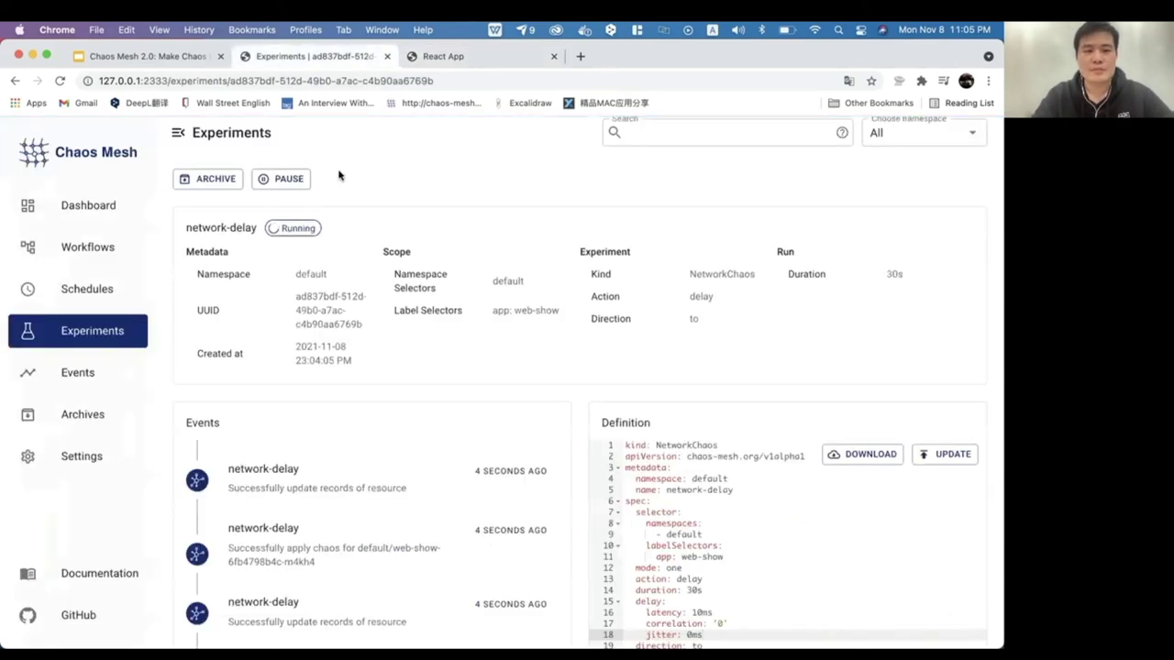
click(60, 81)
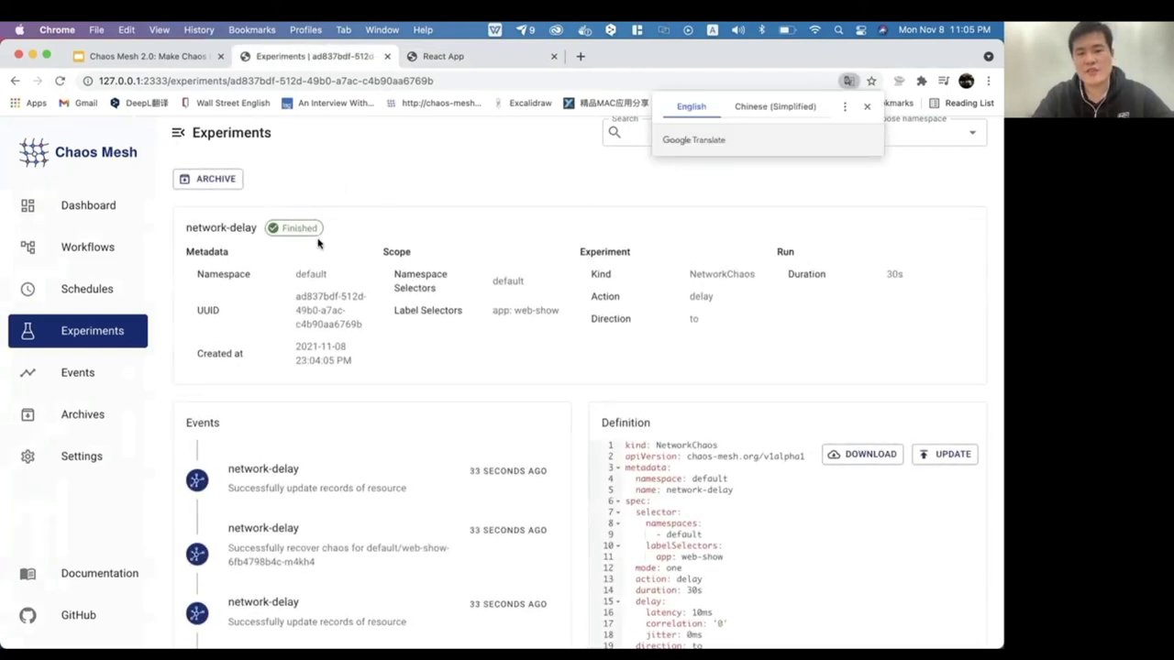
click(470, 57)
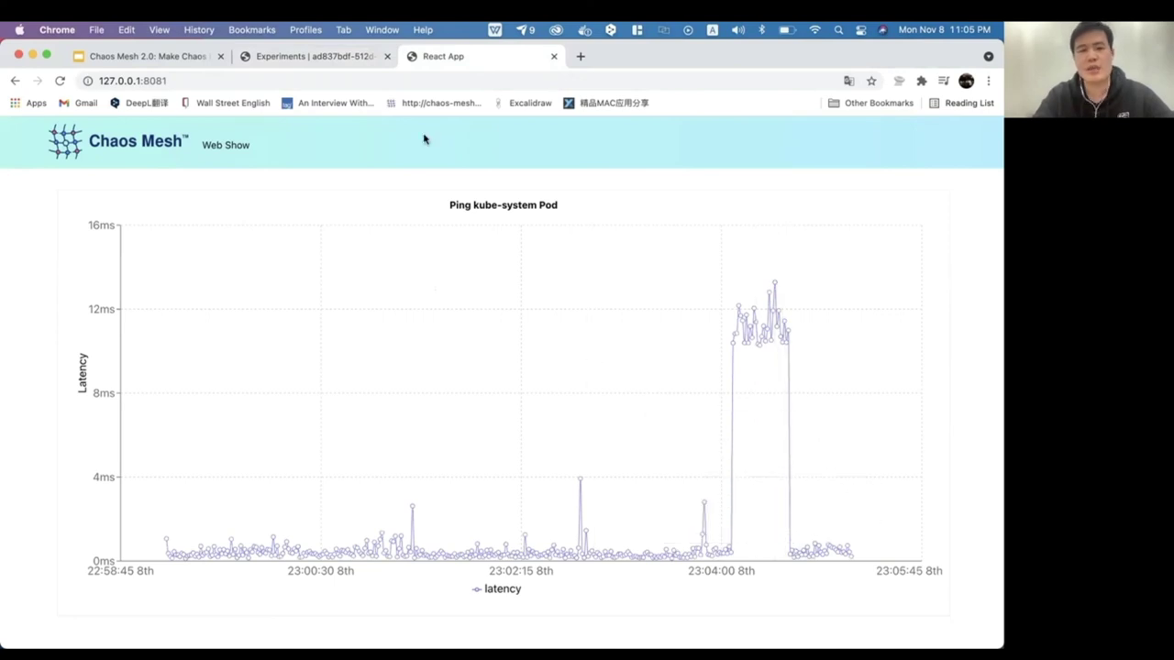
Step: Archive the network-delay experiment from its details page
click(308, 56)
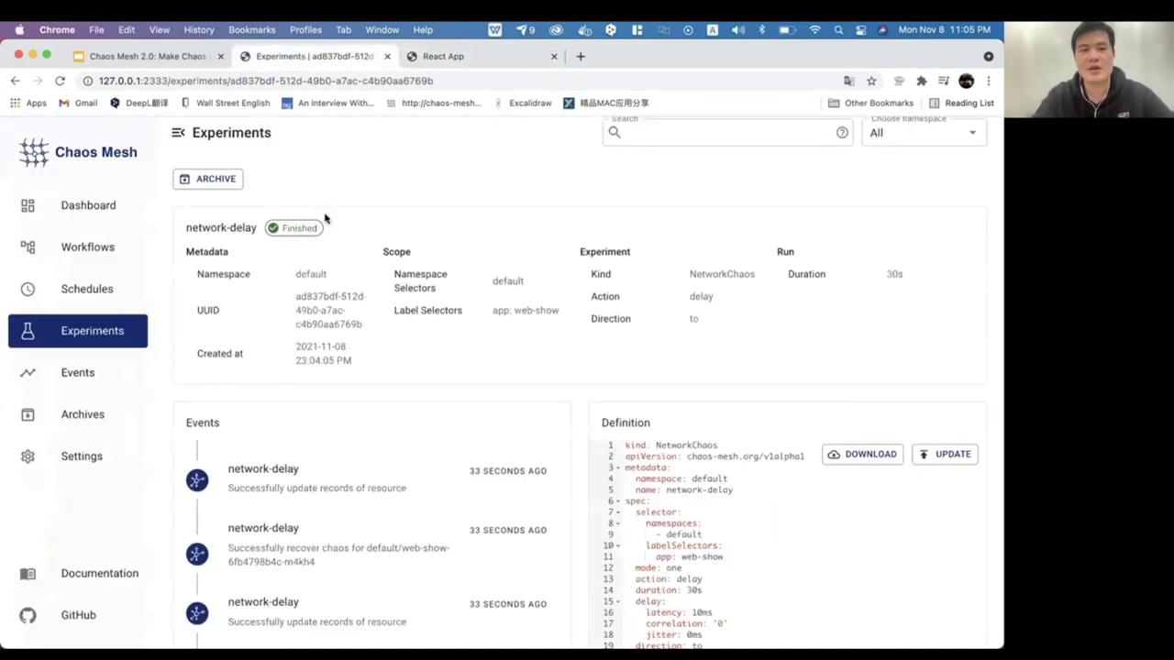
click(212, 179)
click(603, 420)
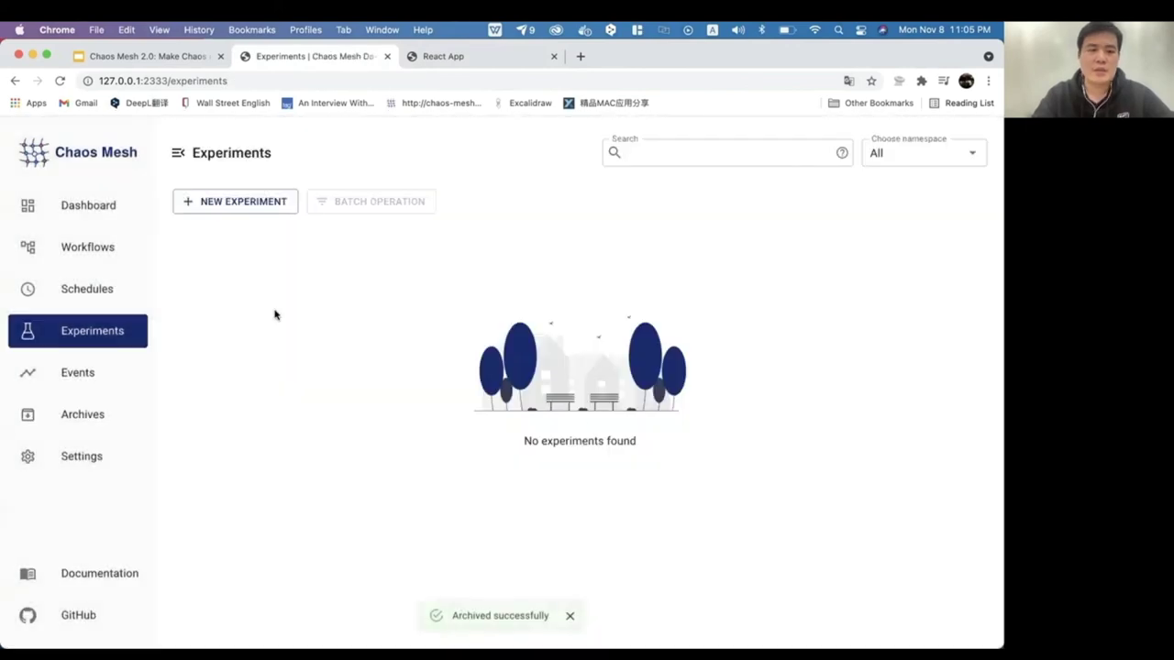
Step: Look at the Schedules and Experiments pages, and open the form for a new workflow
click(98, 293)
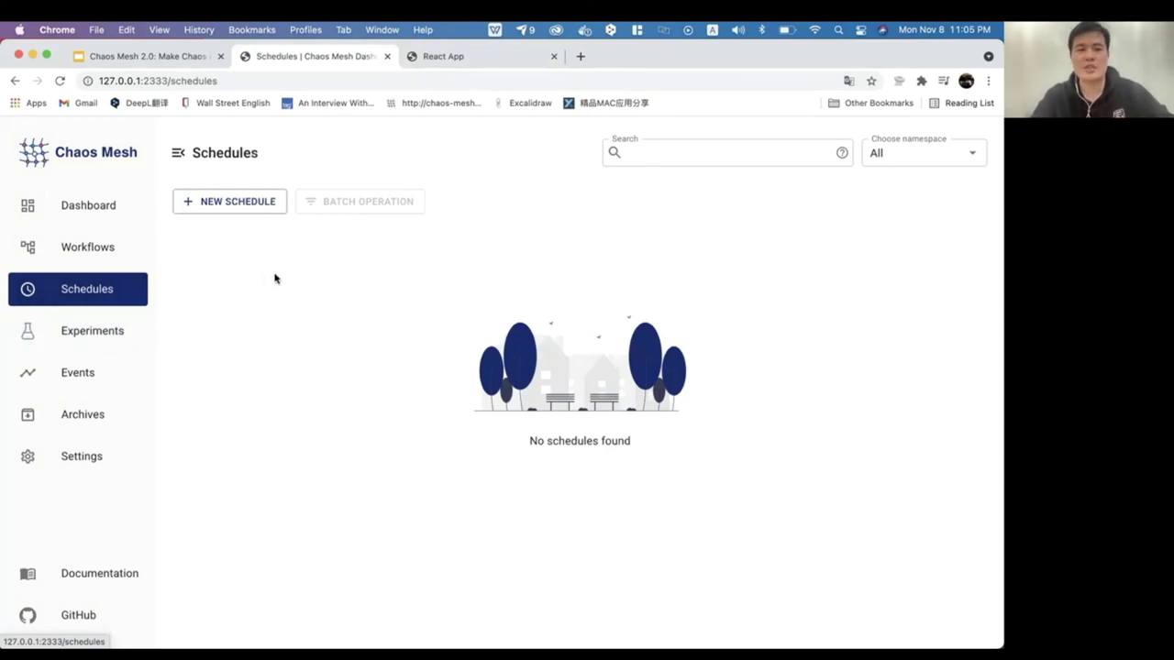
click(111, 341)
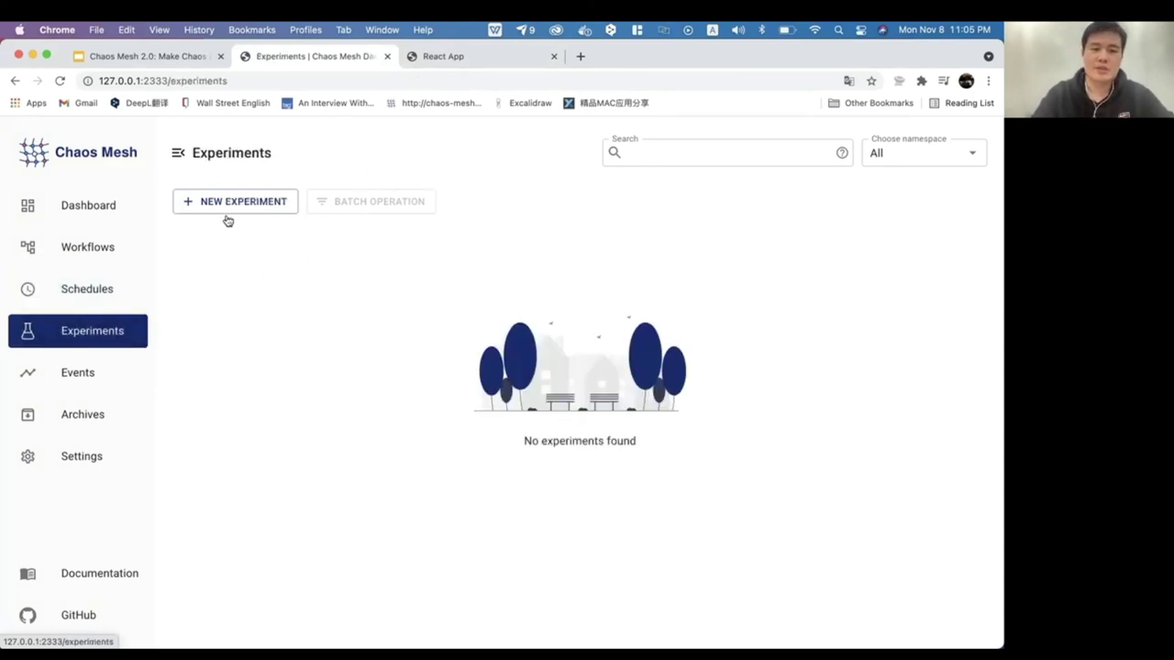
click(106, 242)
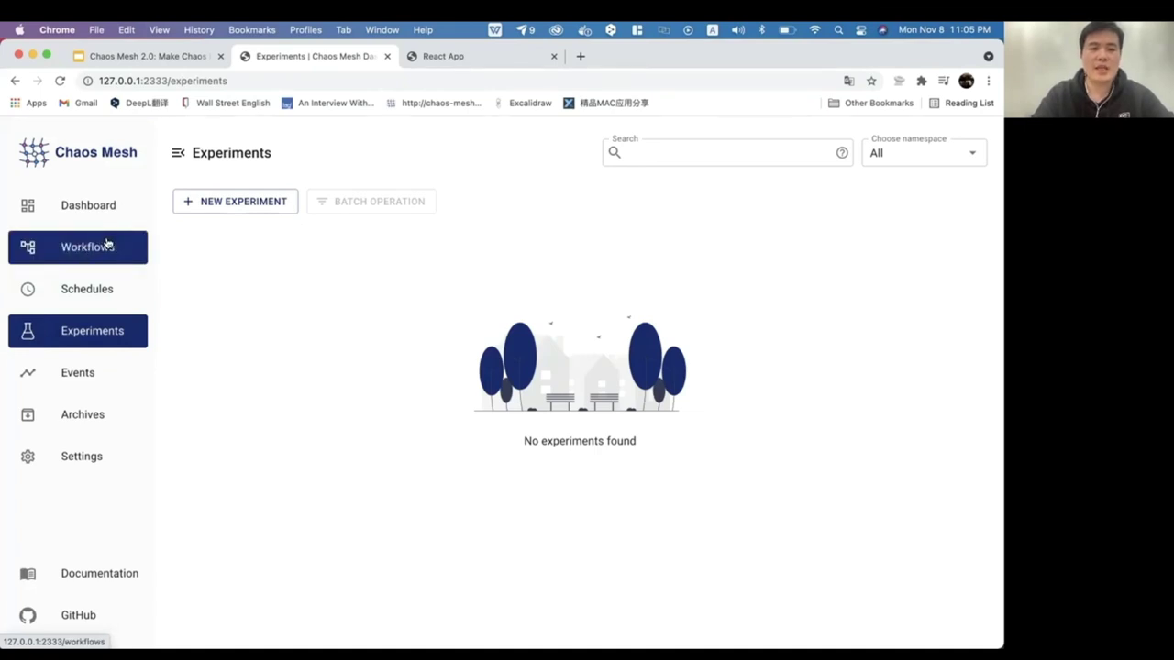
click(259, 195)
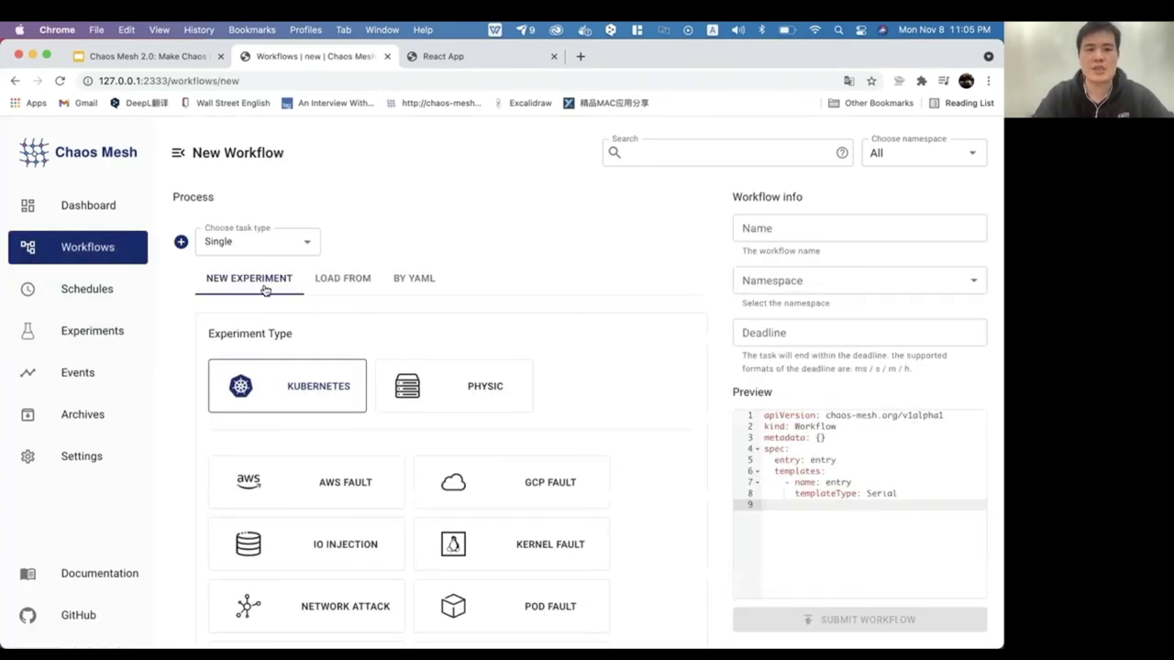
Step: Review the available task types and Kubernetes experiment types in the new workflow form, keeping the Single task type
click(292, 243)
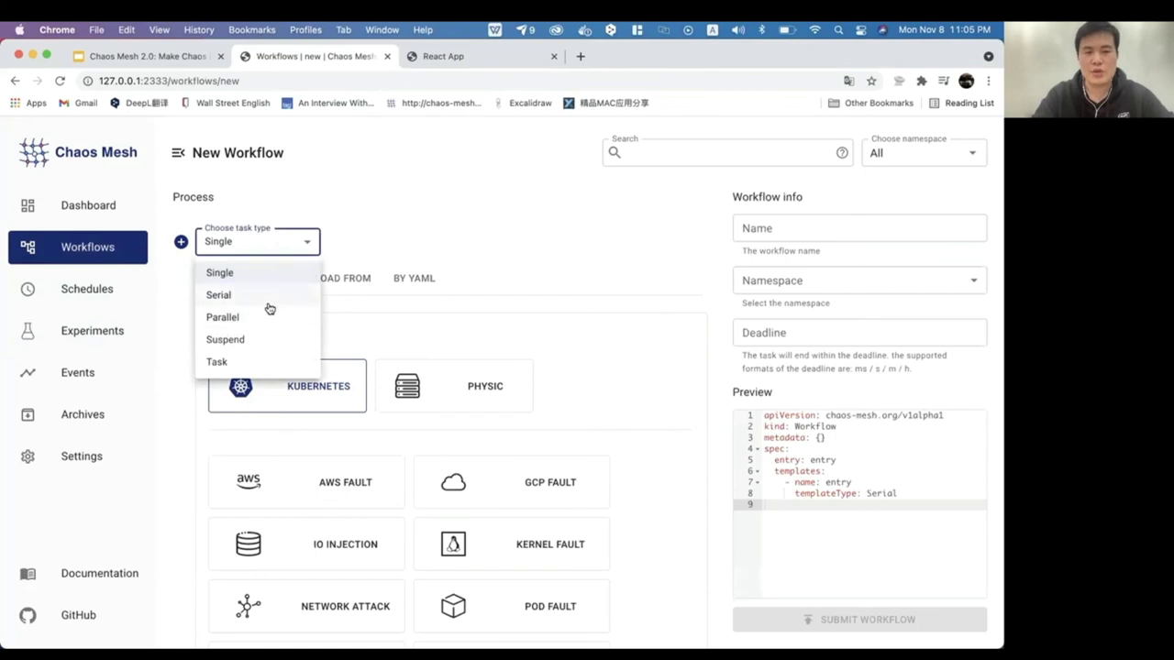
click(504, 246)
scroll(517, 270, down, 4)
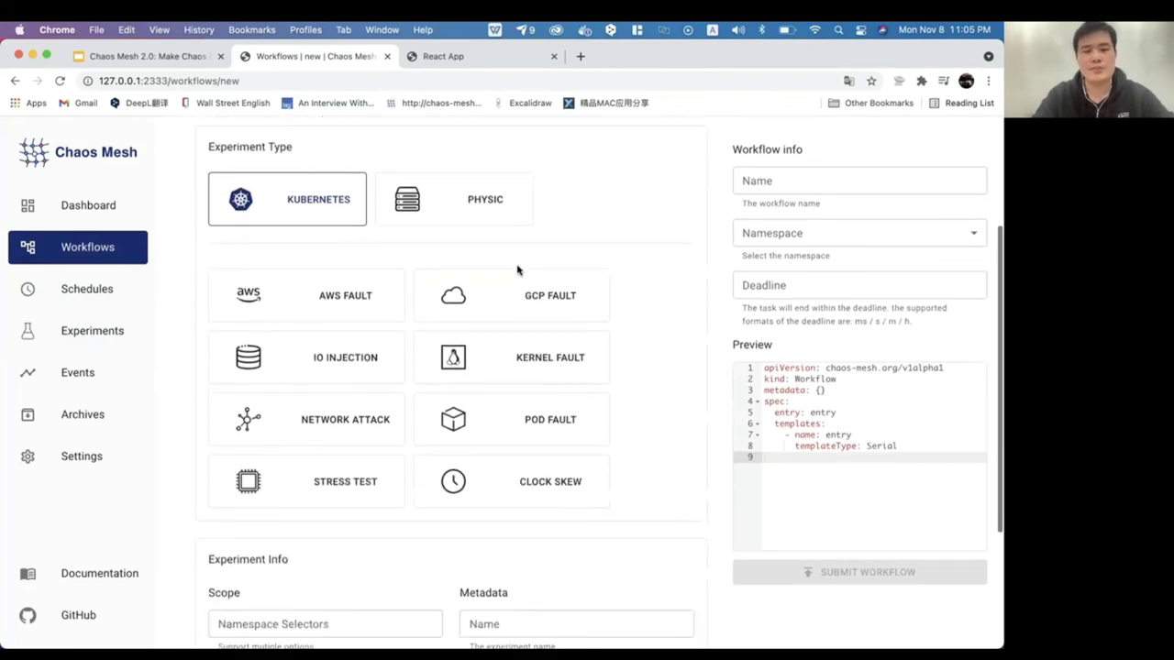
scroll(517, 270, up, 4)
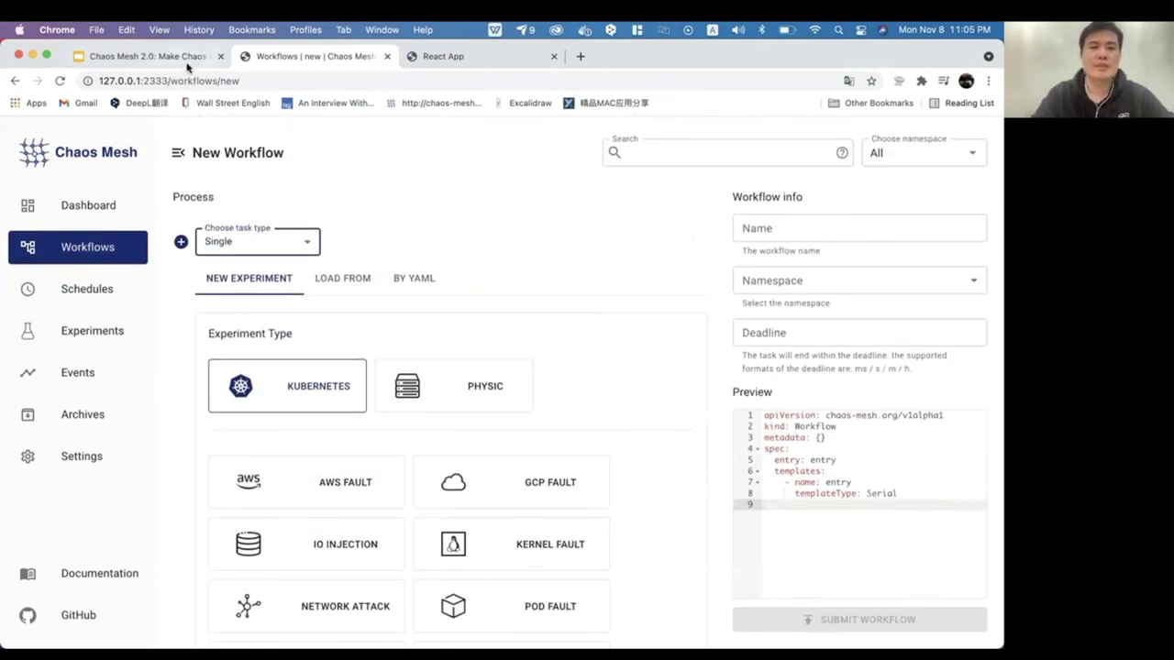
Step: Switch to the Chaos Mesh 2.0 presentation in Google Slides and look through its closing slides
click(147, 56)
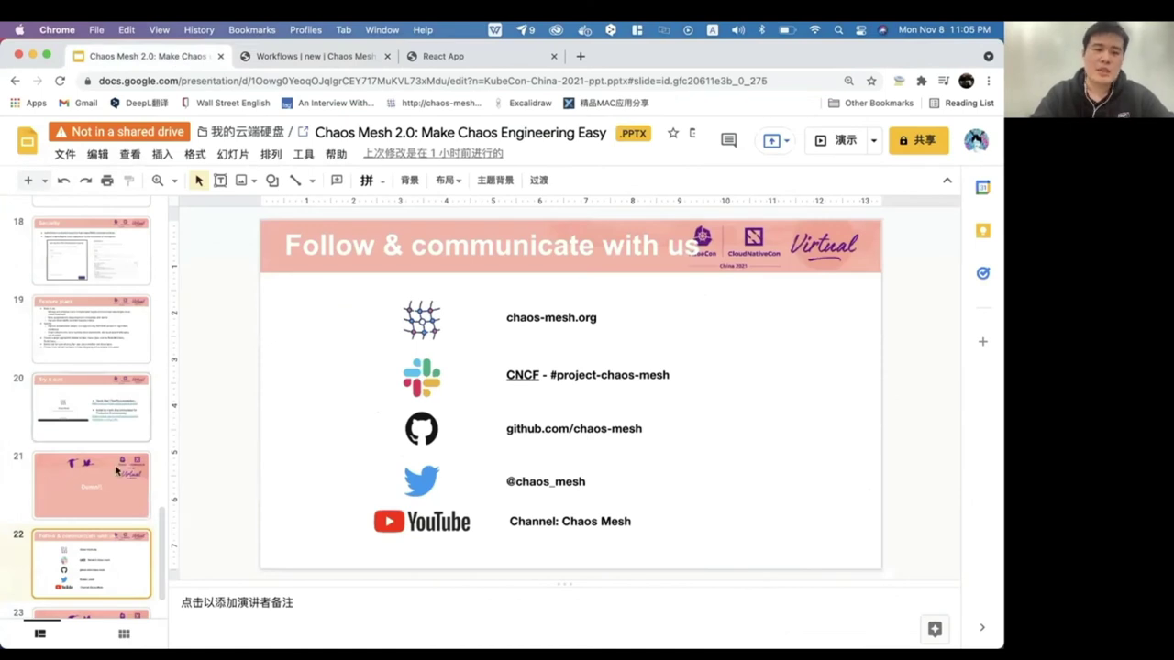
scroll(87, 459, down, 2)
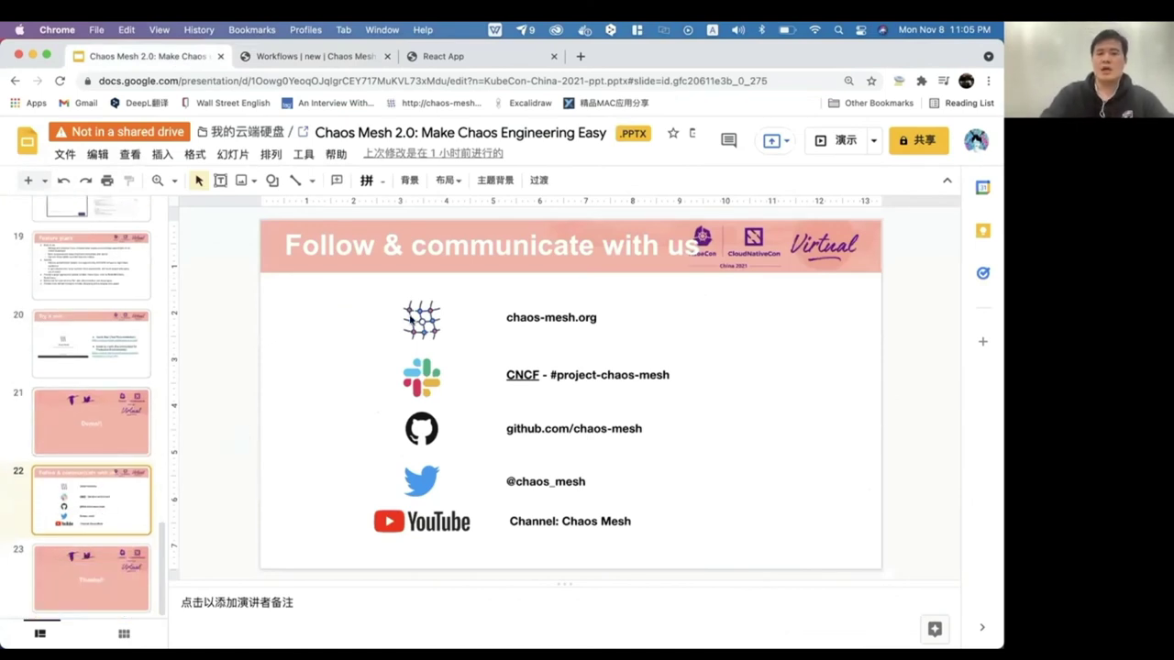